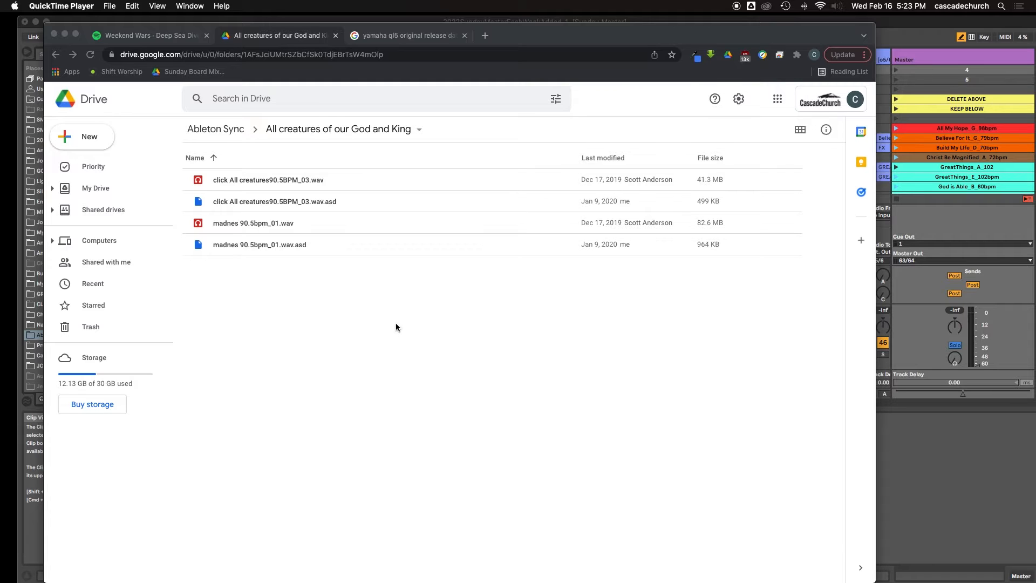
# Download the "All creatures of our God and King" folder from Google Drive and save the archive in Downloads
pyautogui.click(370, 130)
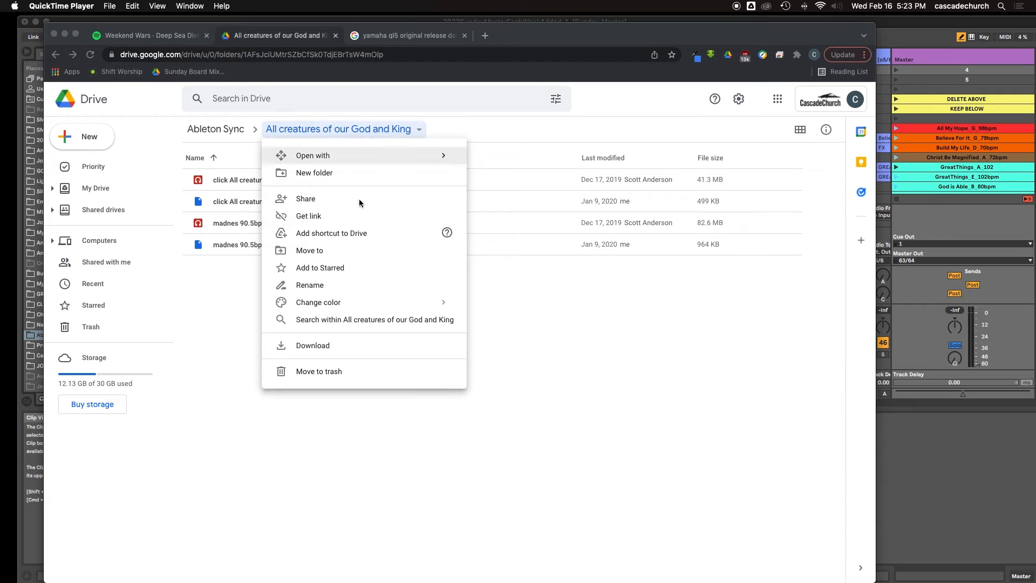
pyautogui.click(313, 345)
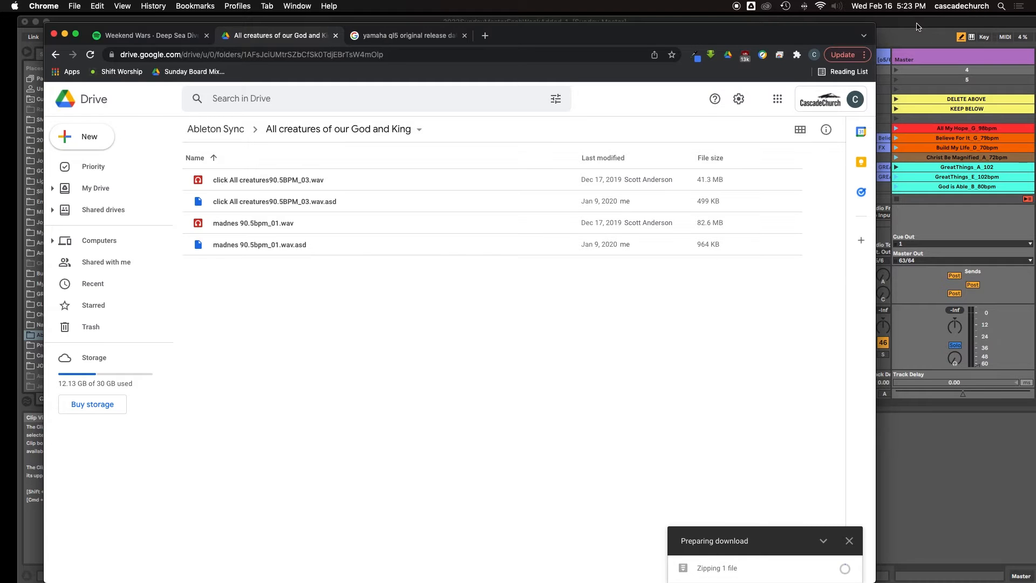
pyautogui.moveTo(355, 578)
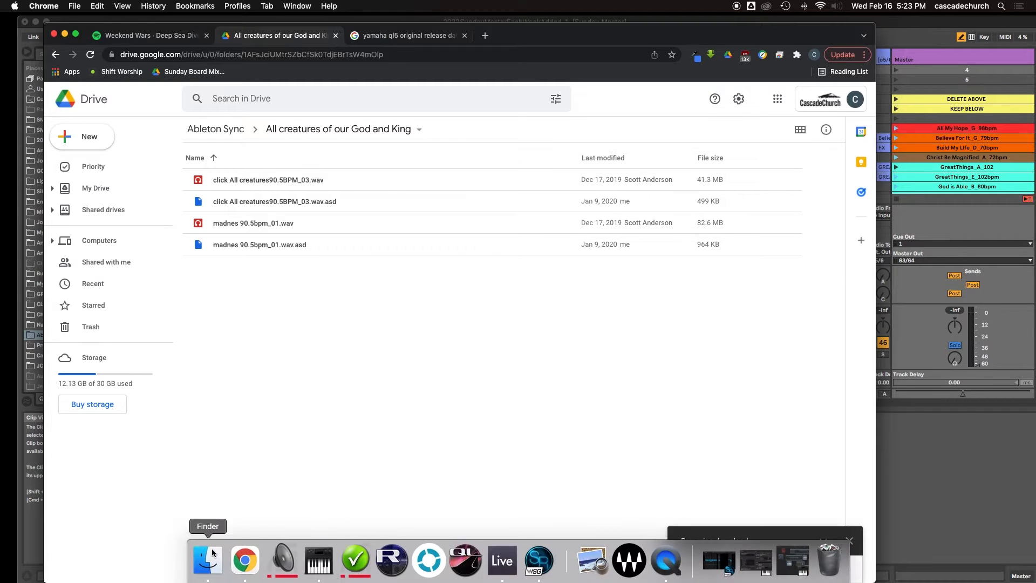
pyautogui.click(196, 561)
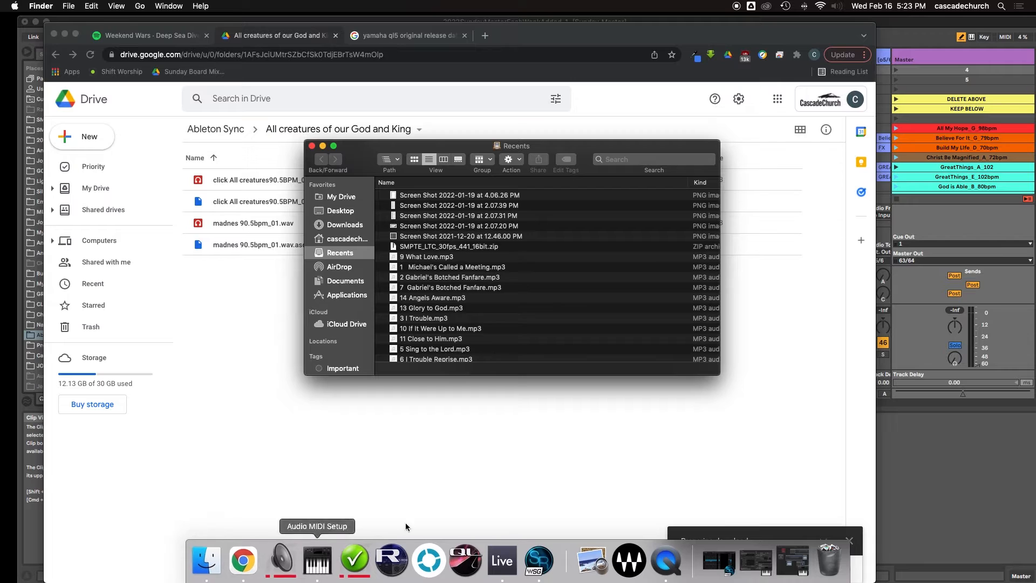
pyautogui.click(335, 225)
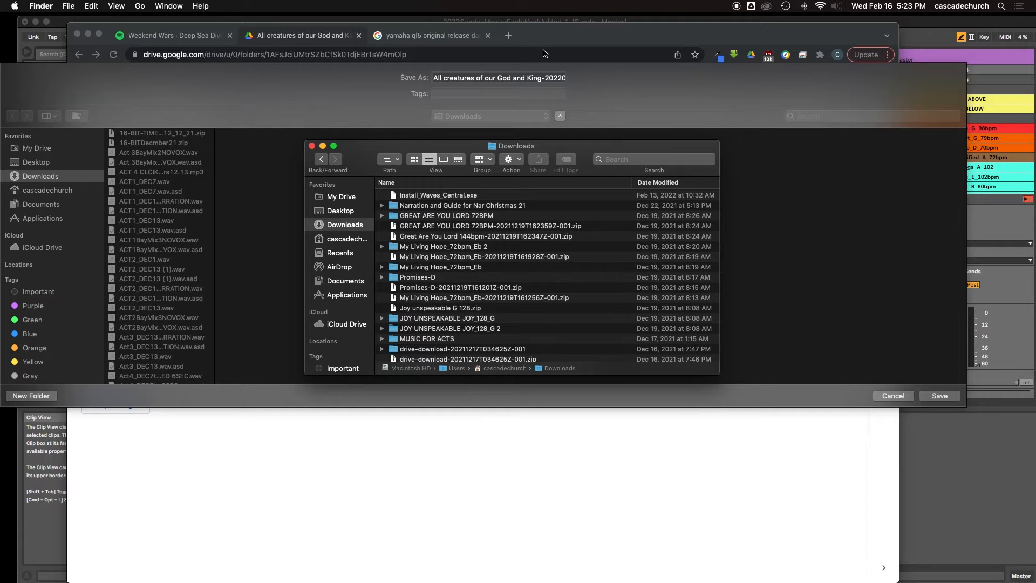
pyautogui.click(612, 69)
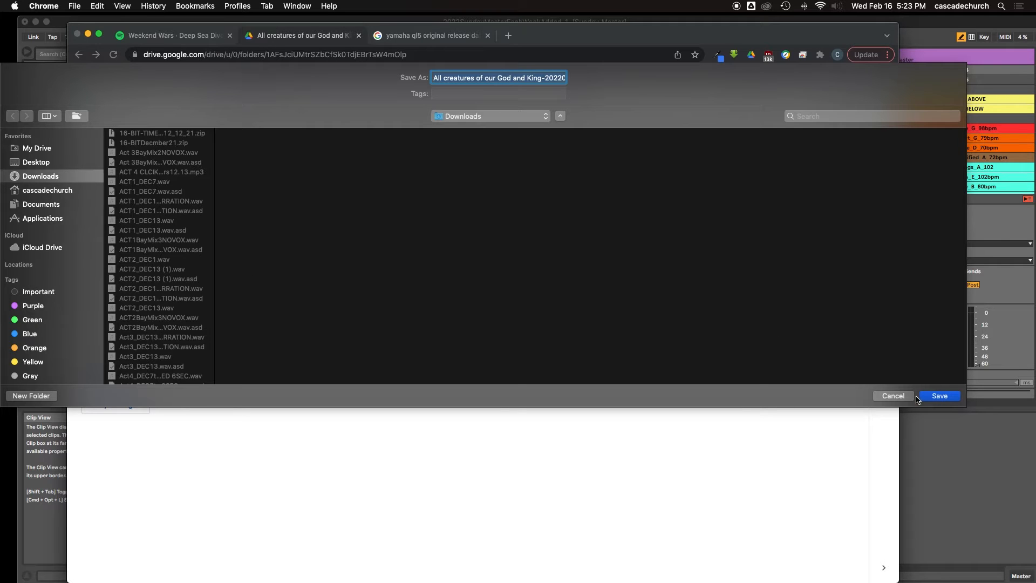
pyautogui.click(934, 397)
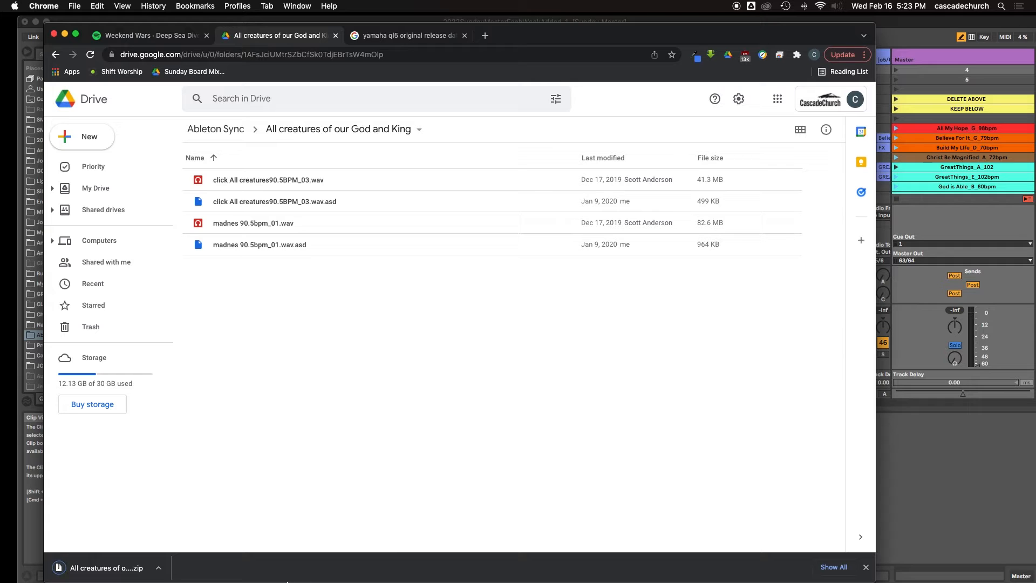
# Extract the downloaded archive, open the "All creatures of our God and King" folder in Finder, and minimize the browser window
pyautogui.moveTo(244, 575)
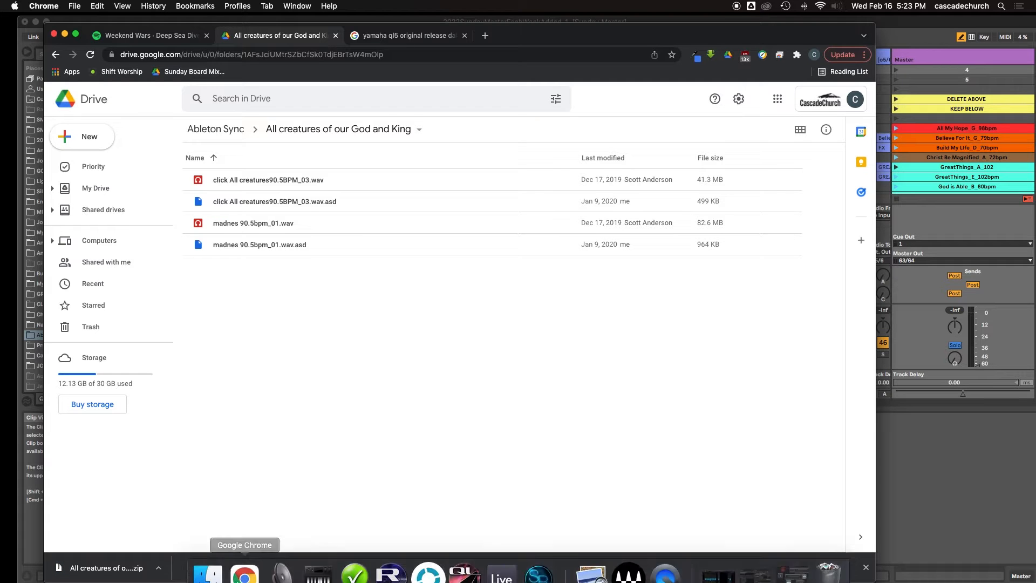
pyautogui.click(116, 571)
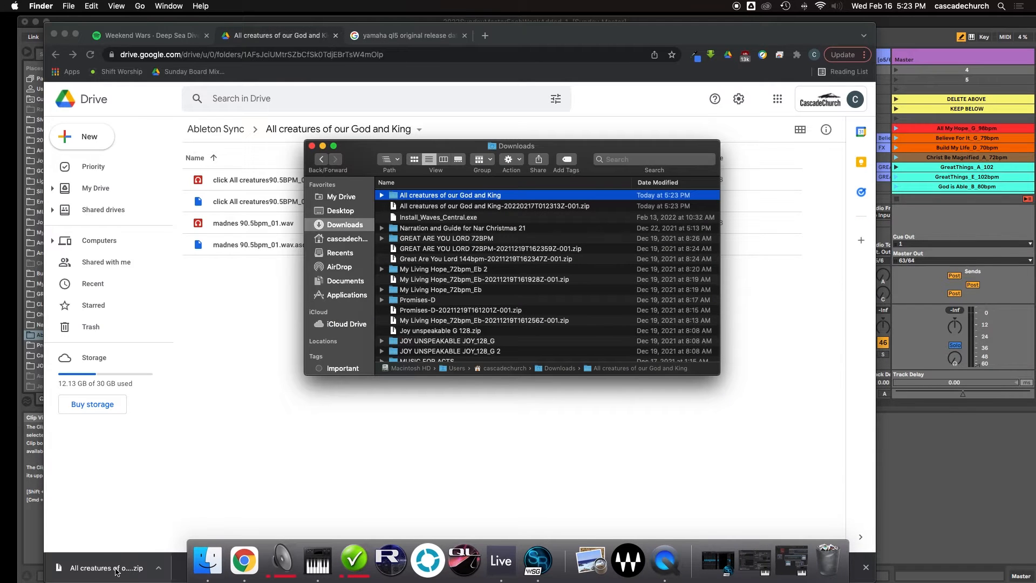
pyautogui.doubleClick(435, 195)
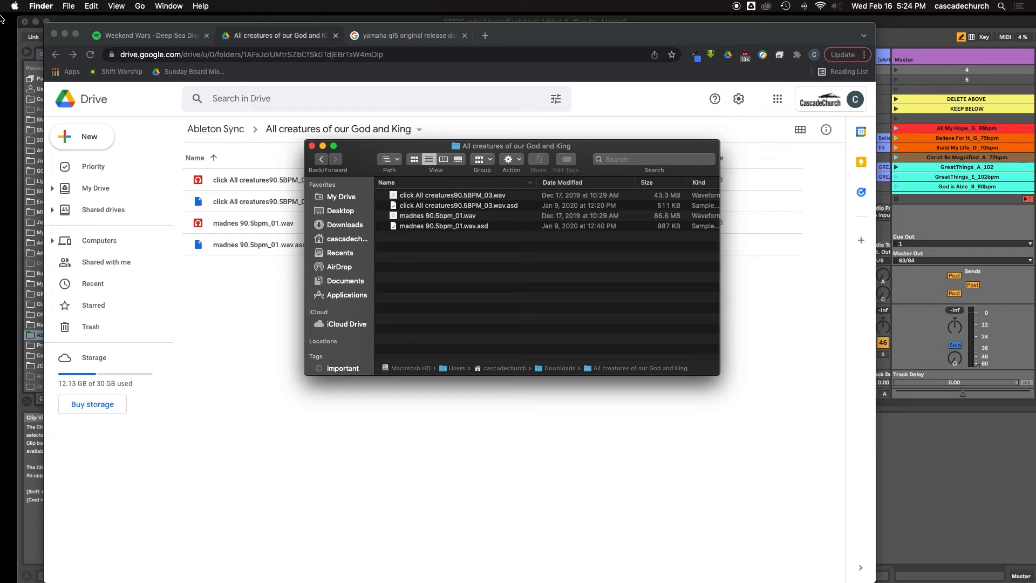
pyautogui.click(64, 34)
pyautogui.moveTo(381, 149); pyautogui.dragTo(284, 144)
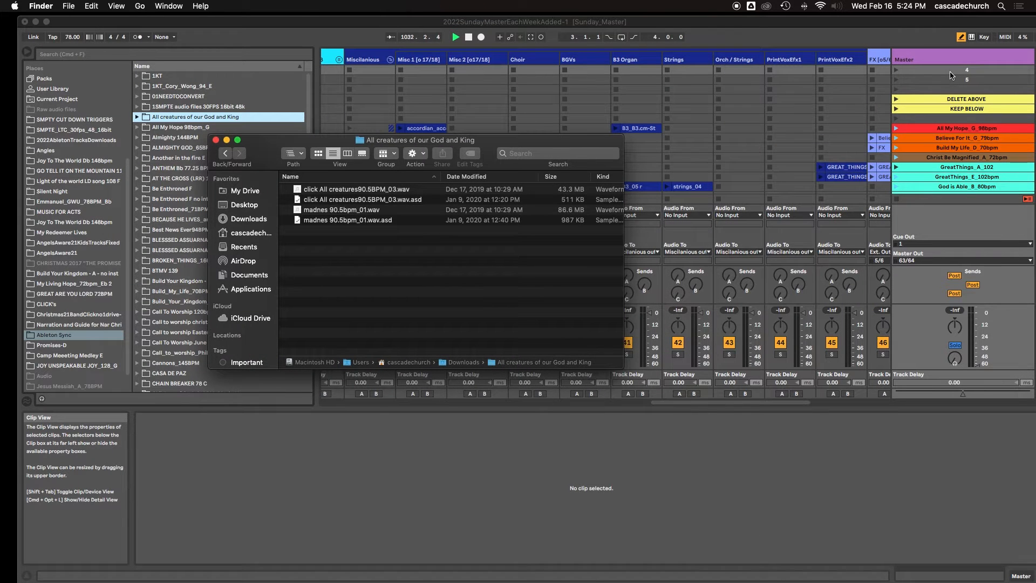
# Switch to Ableton Live and insert a new scene below scene 4
pyautogui.click(915, 24)
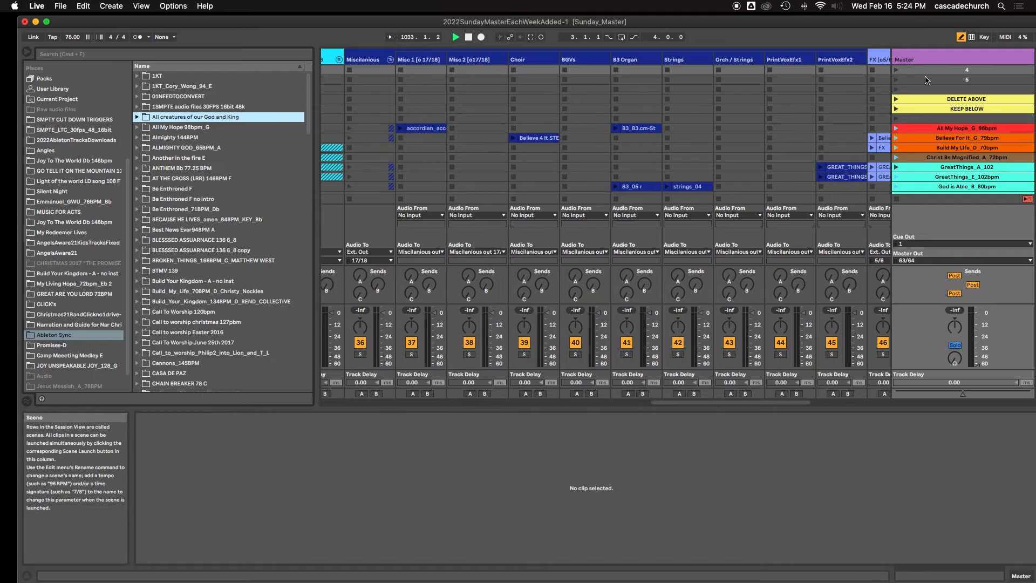
pyautogui.scroll(-1, 925, 79)
pyautogui.scroll(1, 926, 80)
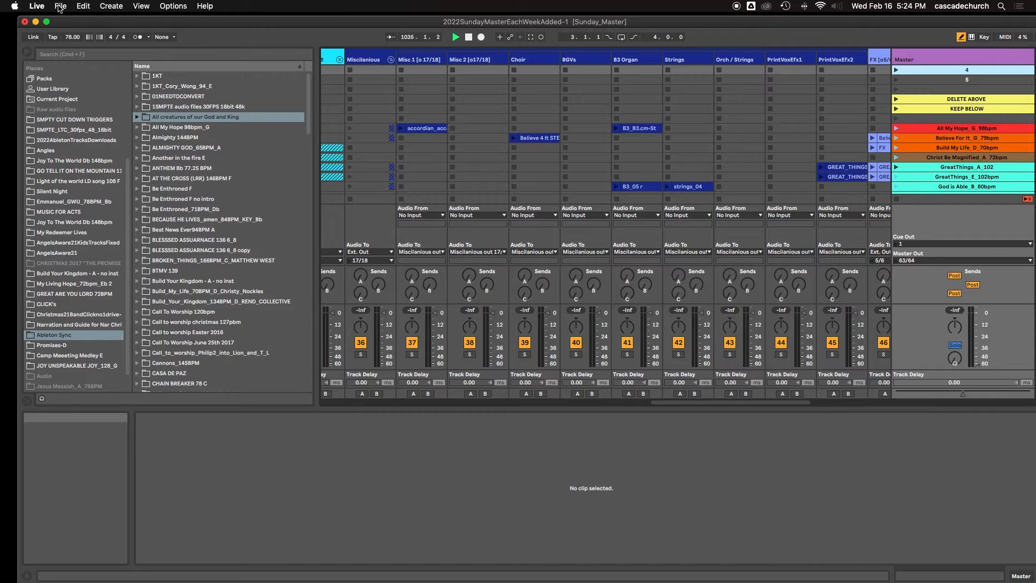
pyautogui.click(108, 6)
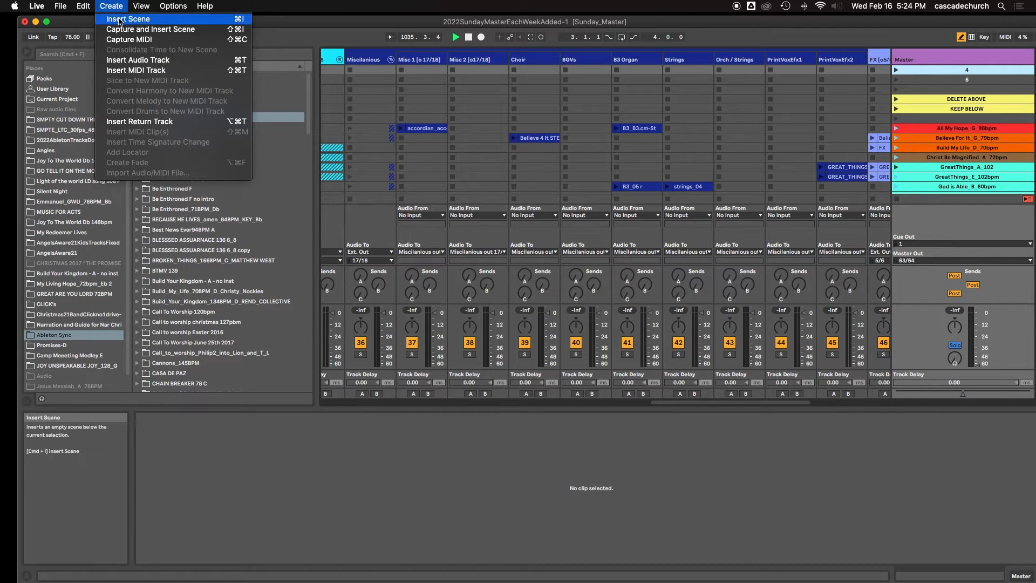
pyautogui.click(143, 21)
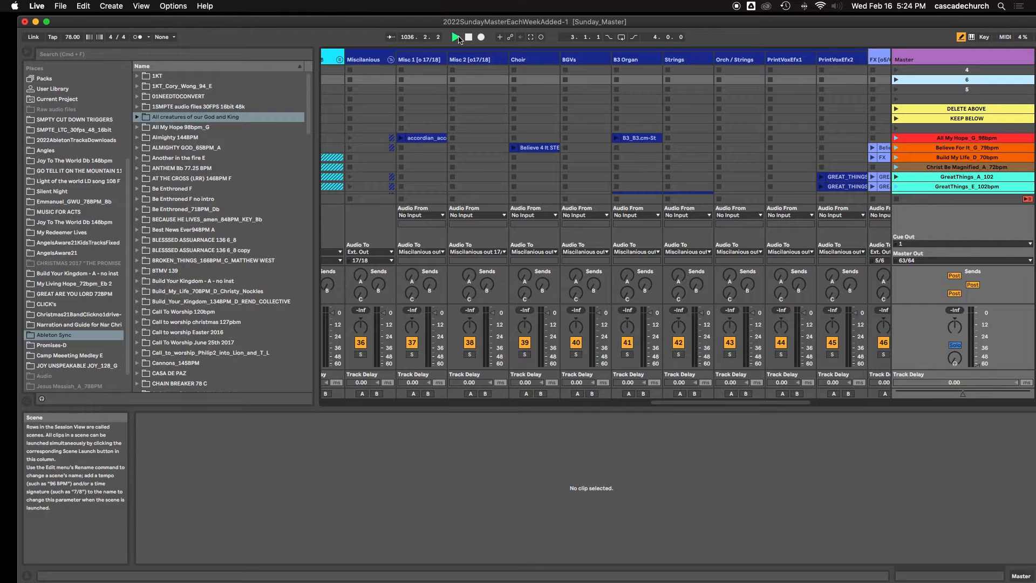
# Try to name the new scene "ALl Creatures of Our God and King [D]"
pyautogui.scroll(-1, 950, 91)
pyautogui.scroll(1, 949, 91)
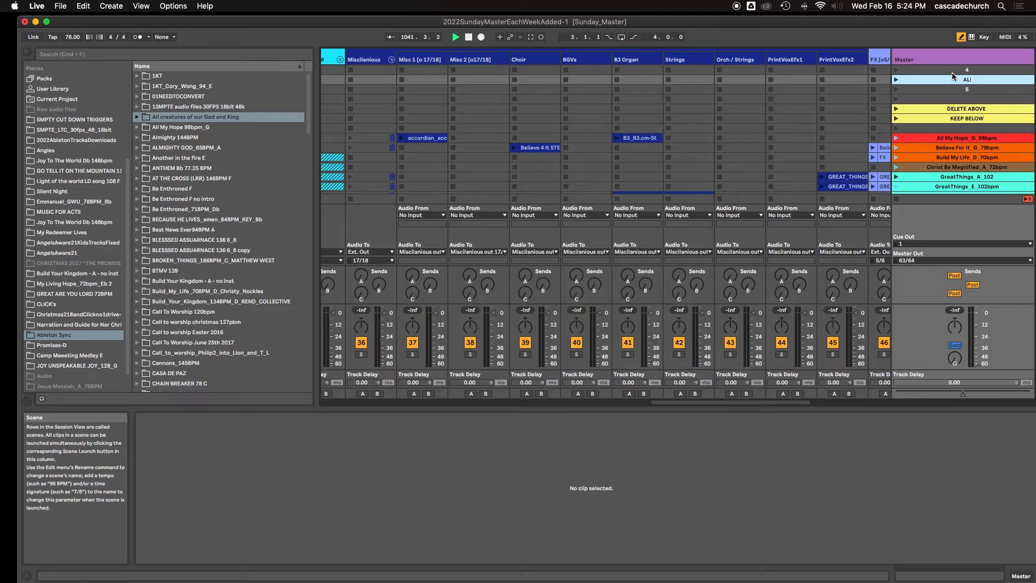
pyautogui.write('reatures of Our God and King')
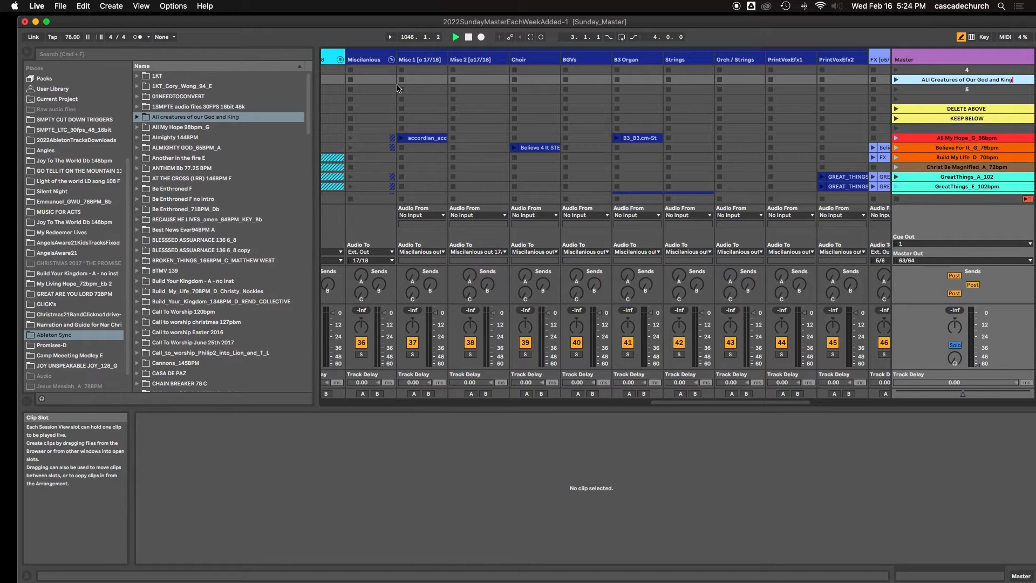
pyautogui.hscroll(-5, 397, 88)
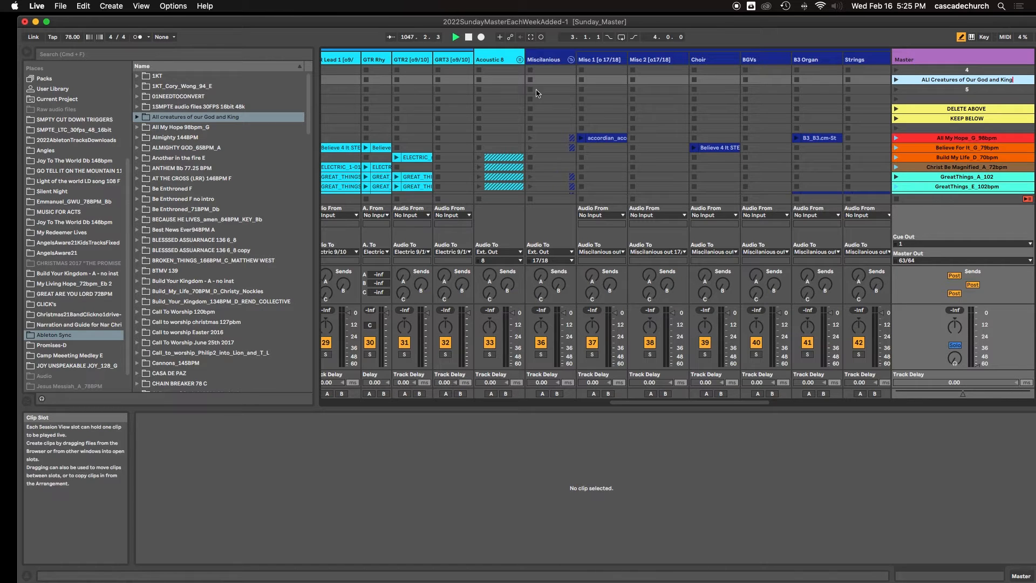
pyautogui.write('[')
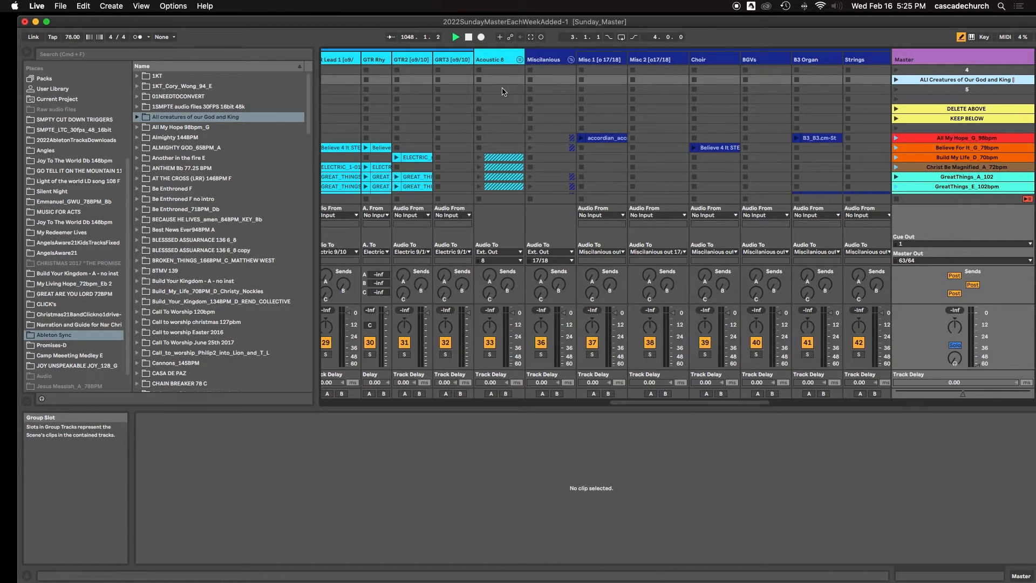
pyautogui.write('D]')
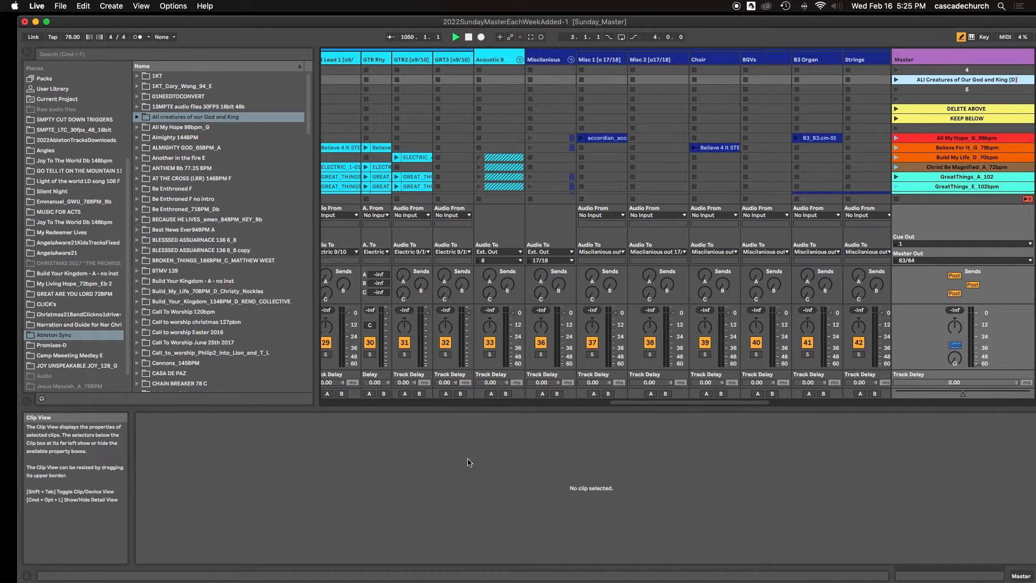
pyautogui.moveTo(372, 564)
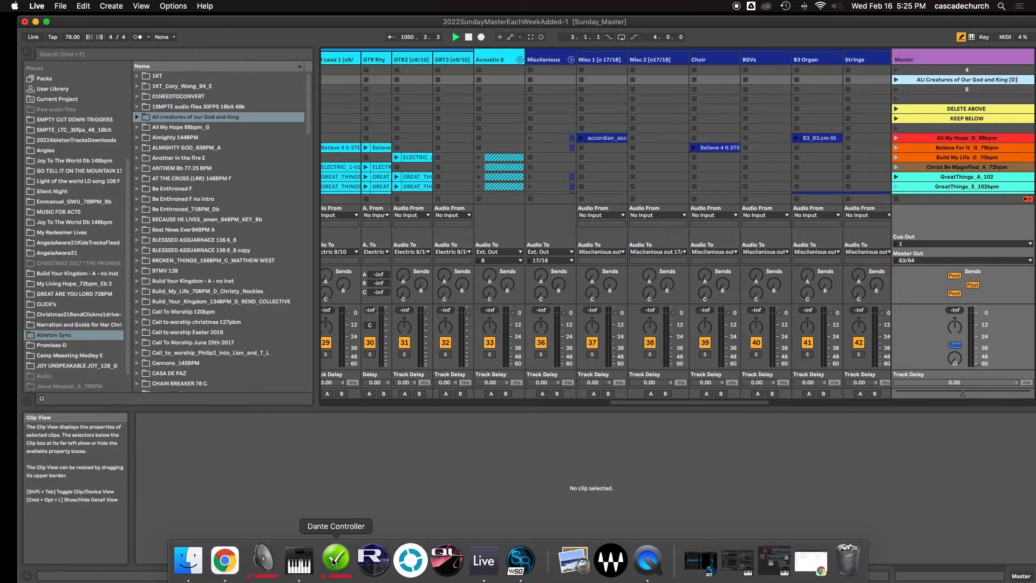
pyautogui.click(225, 560)
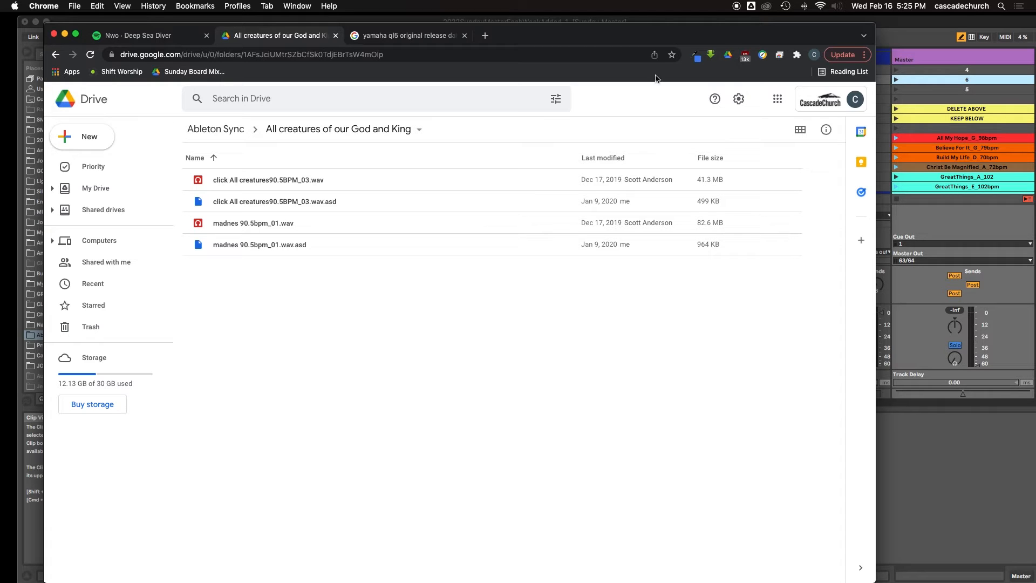
pyautogui.click(904, 22)
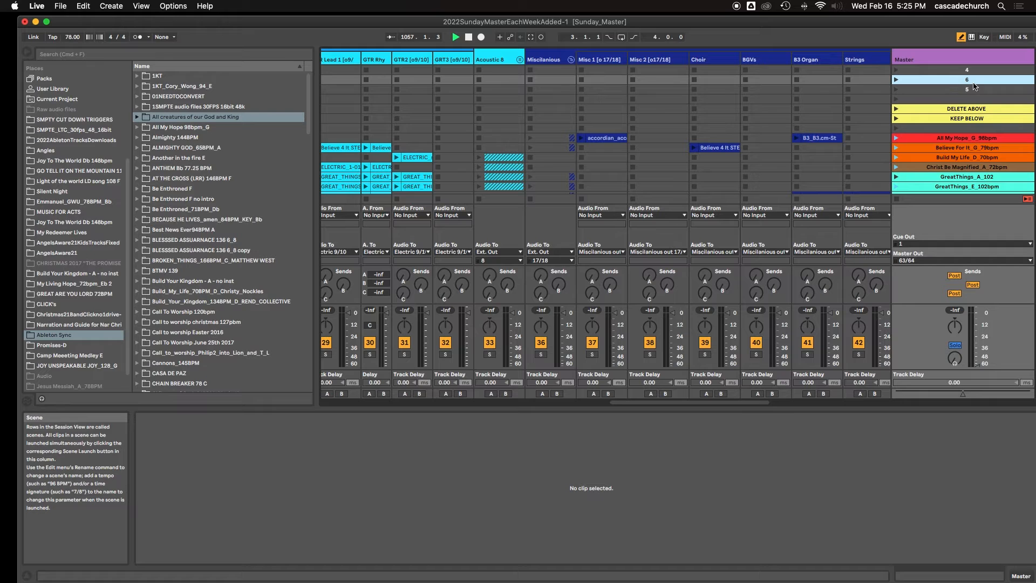
# Rename the new scene below scene 4 as "All Creatures of our God and King [D]"
pyautogui.hscroll(-1, 967, 82)
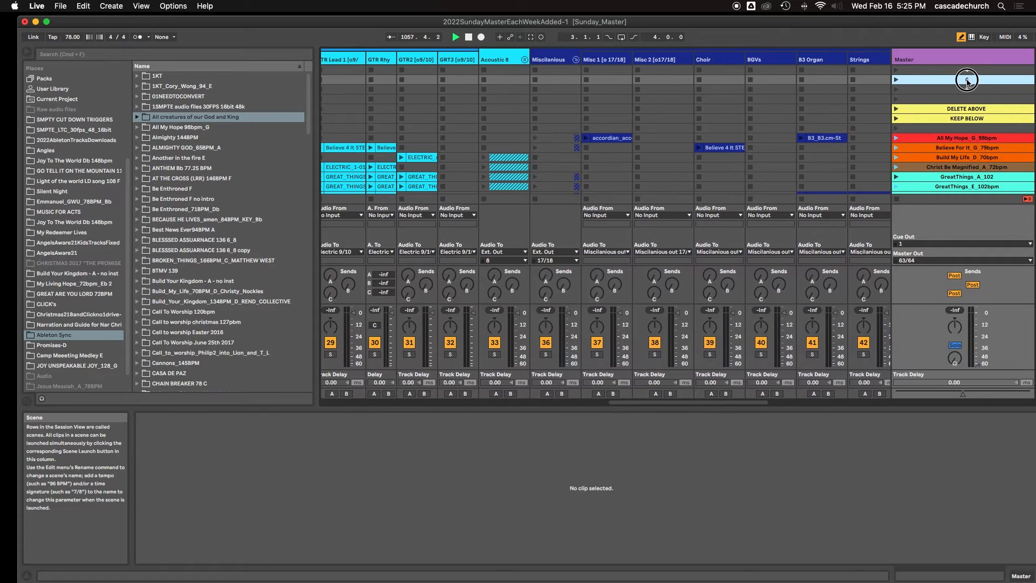
pyautogui.scroll(-3, 966, 85)
pyautogui.scroll(3, 966, 85)
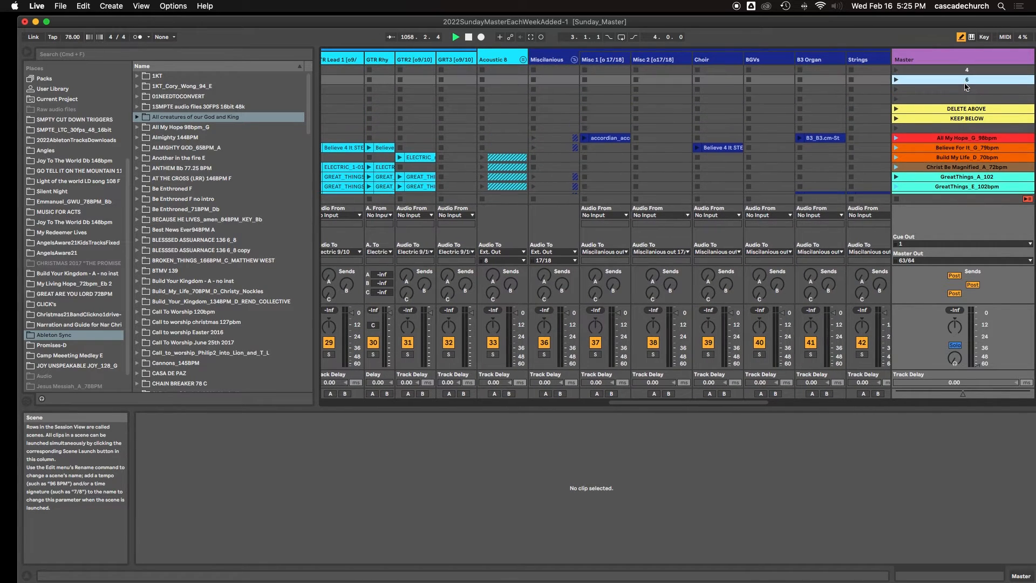
pyautogui.rightClick(968, 83)
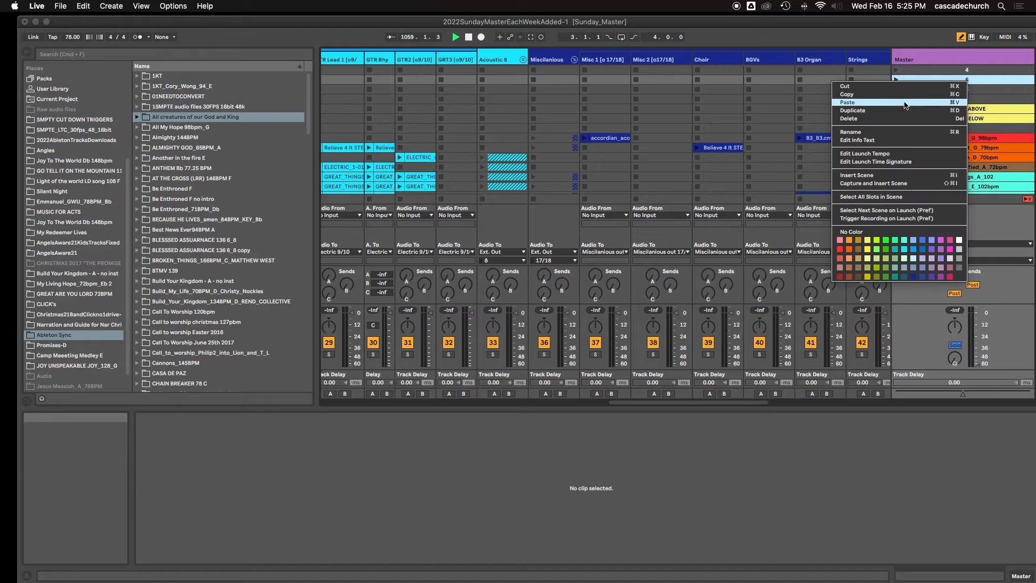
pyautogui.click(866, 132)
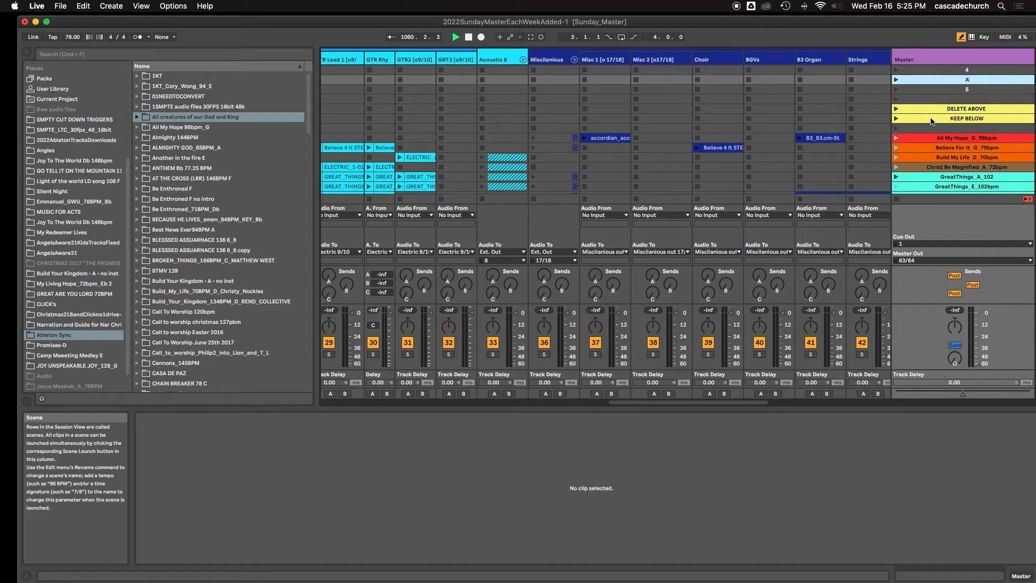
pyautogui.write('All Creatures of our God and King [D]')
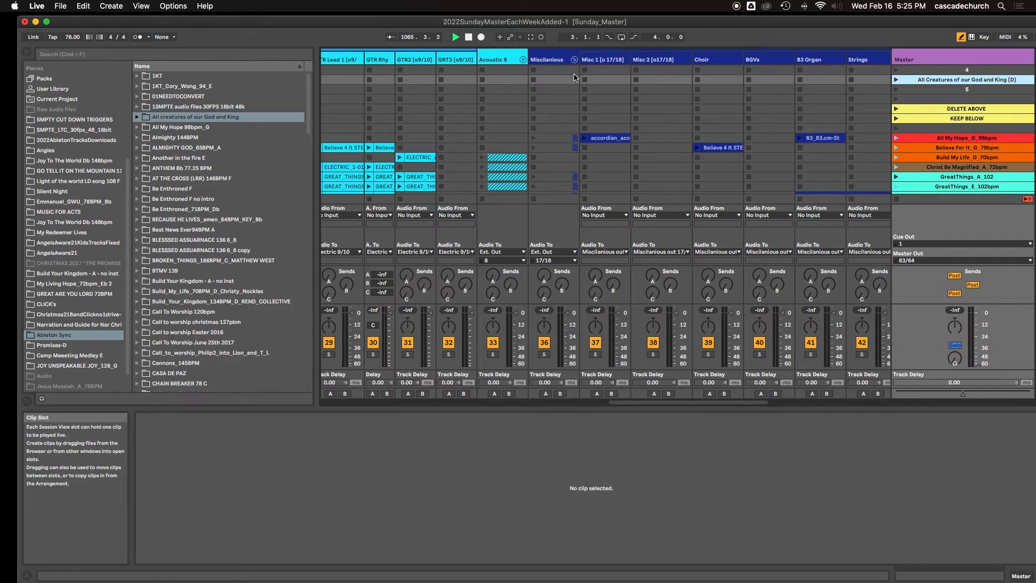
# Hide Live's file browser and place "click All creatures90.5BPM_03.wav" from Finder in the new scene's slot on the Click track
pyautogui.hscroll(-4, 490, 94)
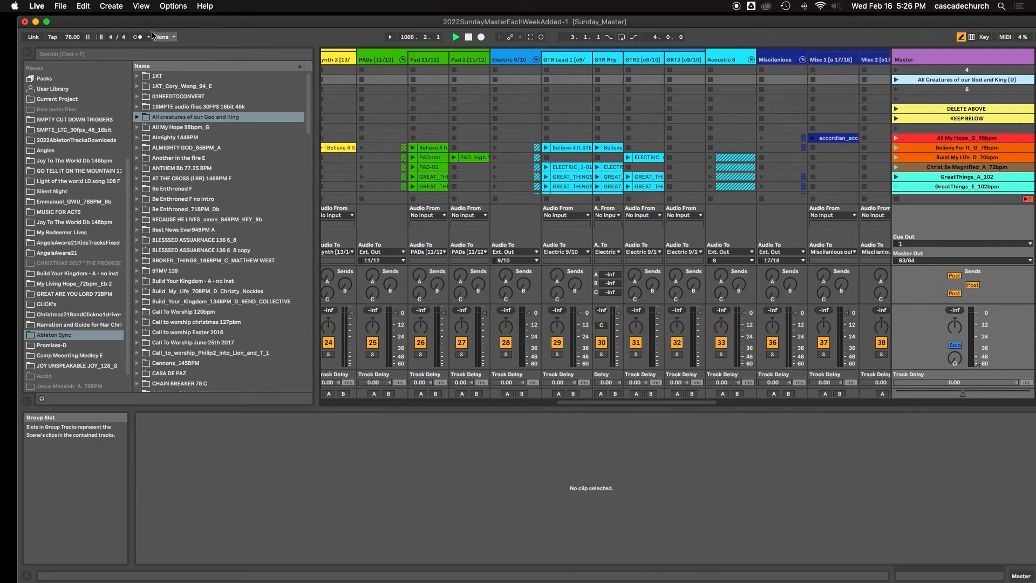
pyautogui.click(27, 52)
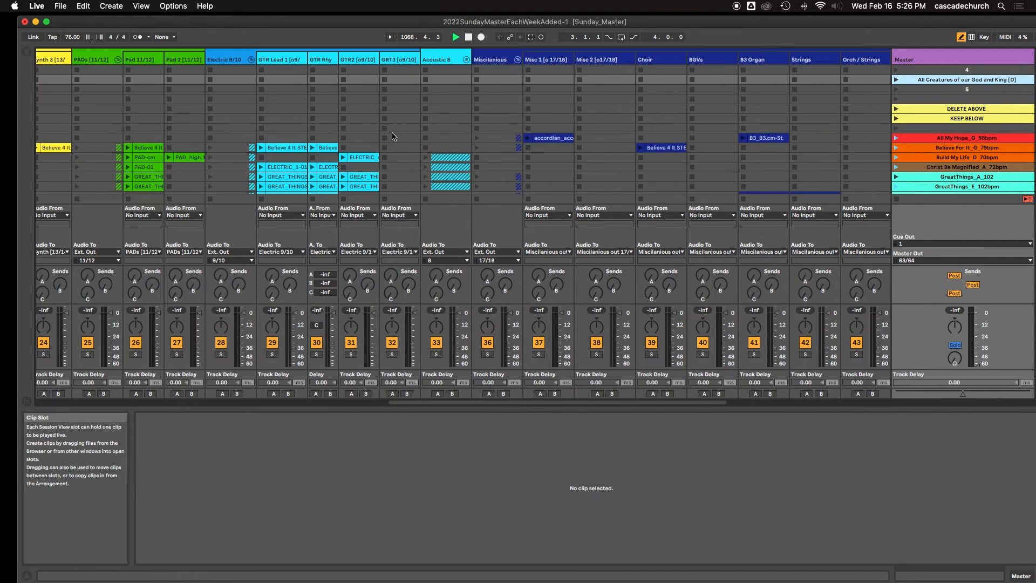
pyautogui.hscroll(-10, 393, 137)
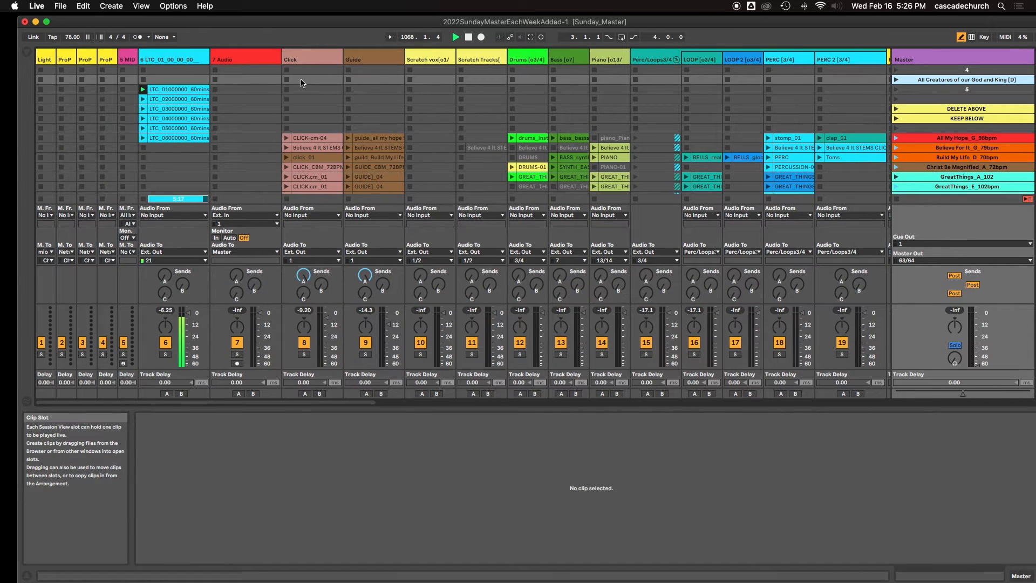
pyautogui.moveTo(347, 582)
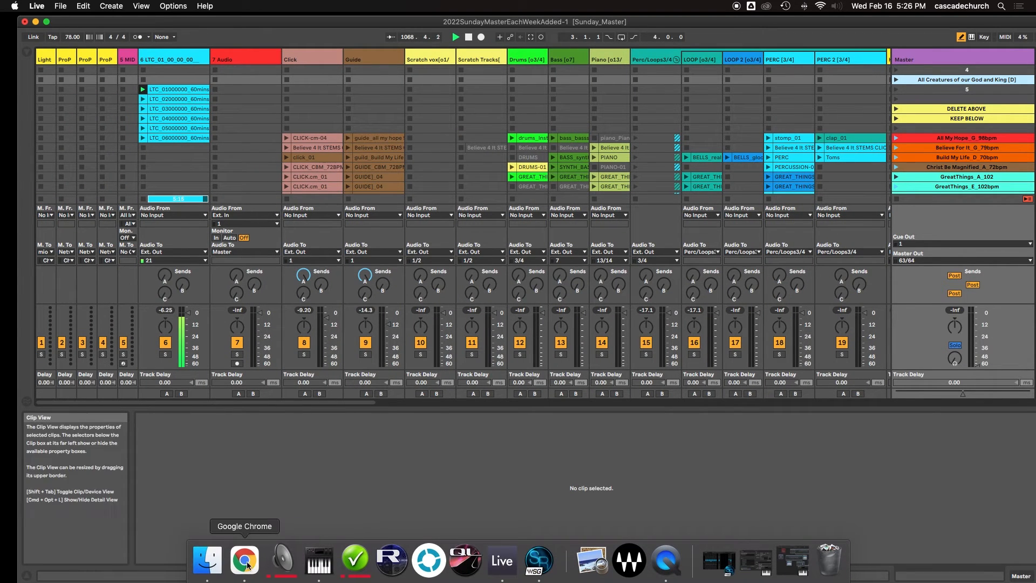
pyautogui.click(213, 569)
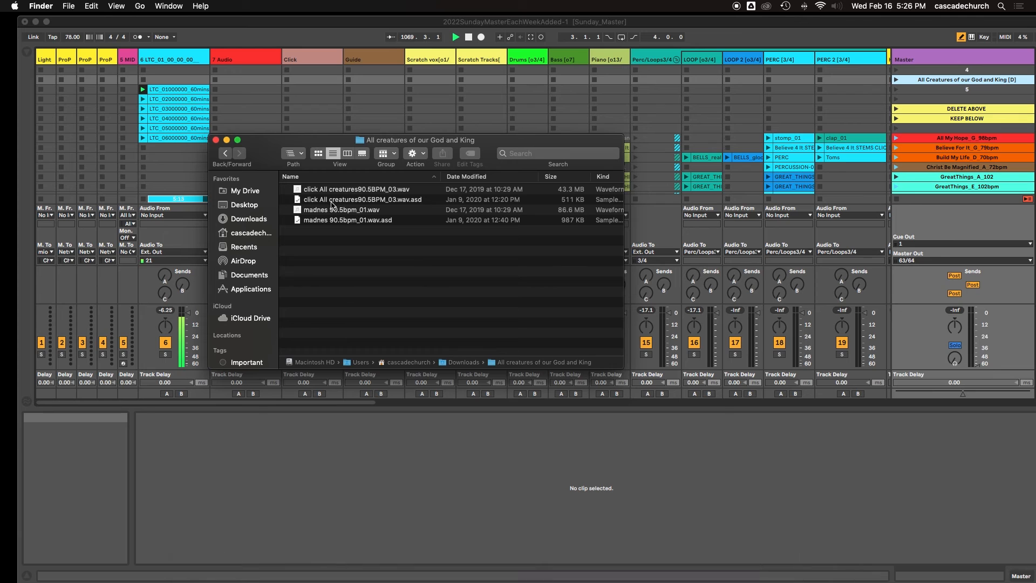
pyautogui.moveTo(335, 186); pyautogui.dragTo(316, 84)
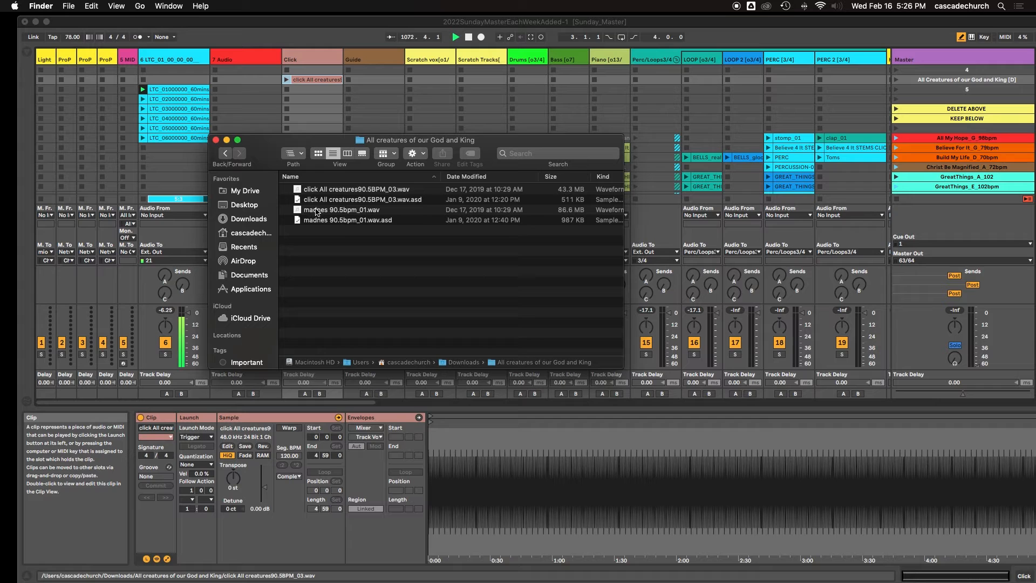
# Place "madnes 90.5bpm_01.wav" from the Finder folder in the new scene's slot on the Guide track
pyautogui.hscroll(2, 321, 212)
pyautogui.hscroll(-2, 321, 212)
pyautogui.moveTo(311, 214); pyautogui.dragTo(378, 81)
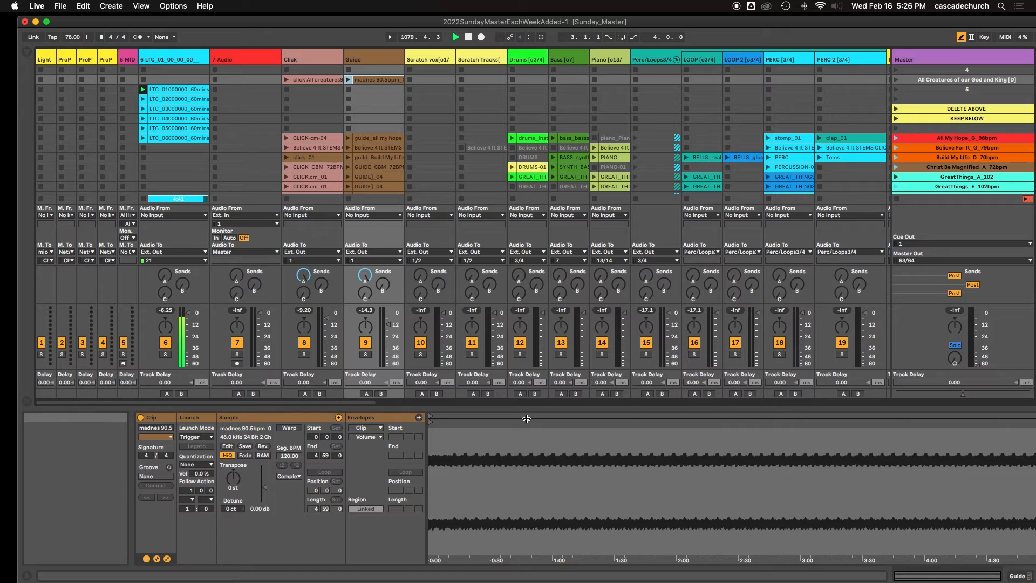
# Append " 90.5BPM" to the name of the "All Creatures of our God and King [D]" scene
pyautogui.rightClick(990, 80)
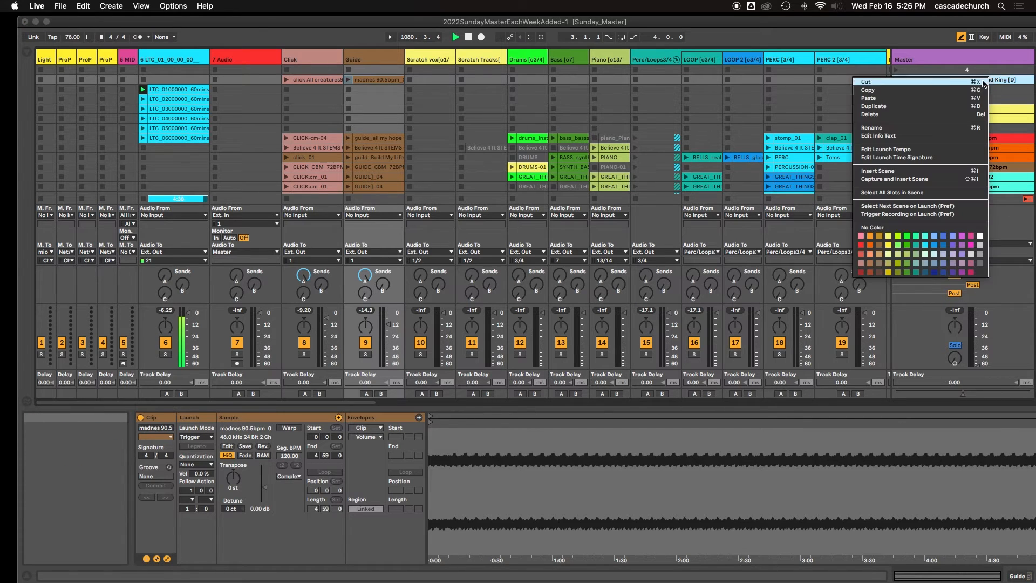
pyautogui.click(877, 130)
pyautogui.click(1023, 81)
pyautogui.write('D]')
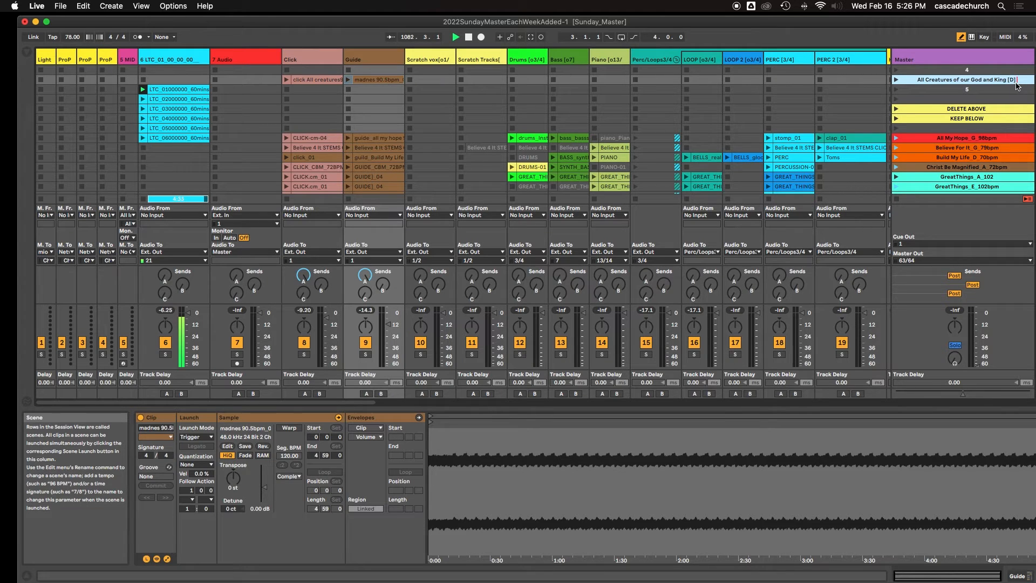
pyautogui.write(' 90.5BPM')
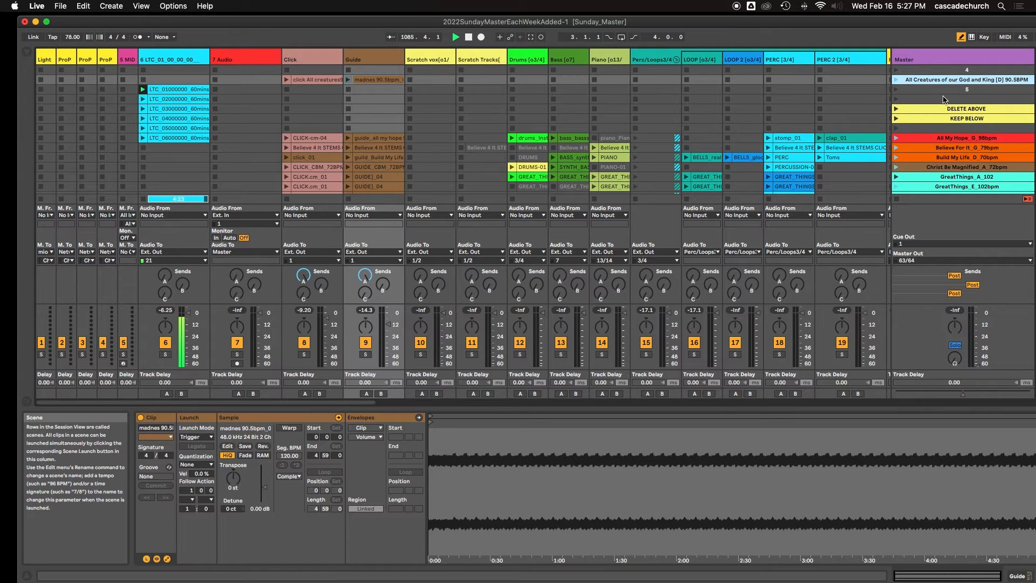
# Compare the scene name with the existing song scenes and change its tempo suffix to lowercase "bpm"
pyautogui.scroll(-5, 944, 99)
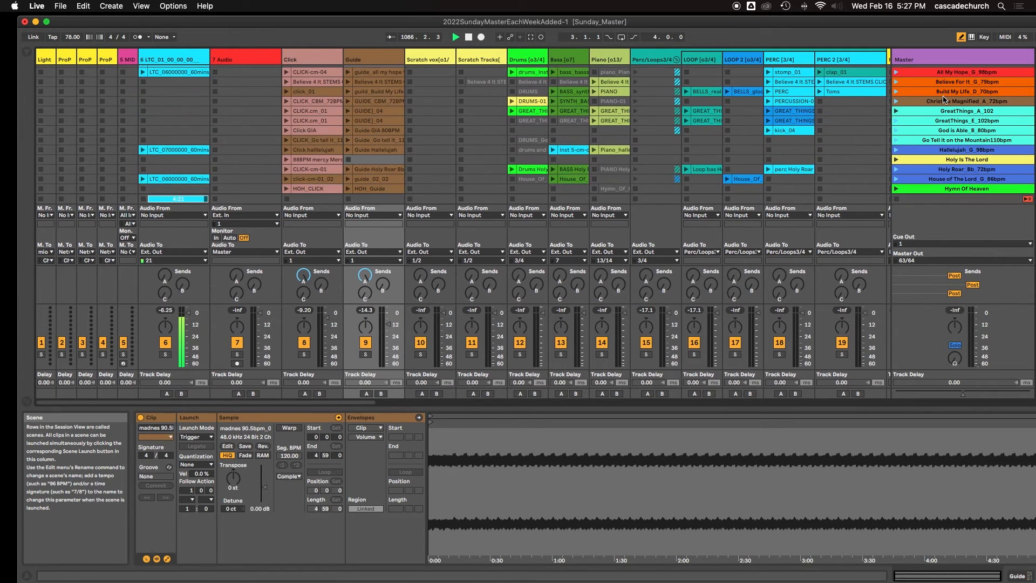
pyautogui.scroll(5, 944, 100)
pyautogui.rightClick(1021, 80)
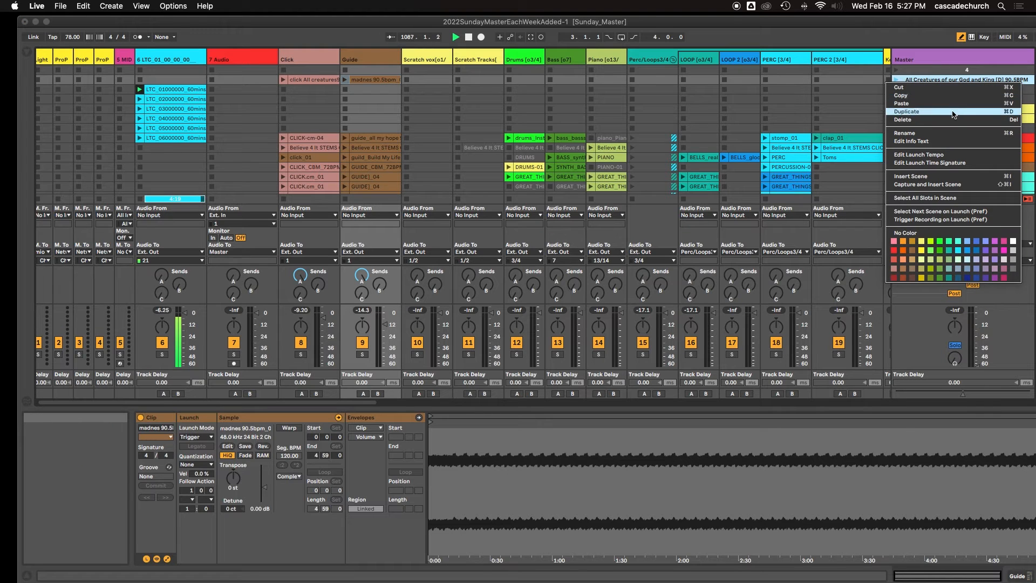
pyautogui.click(936, 133)
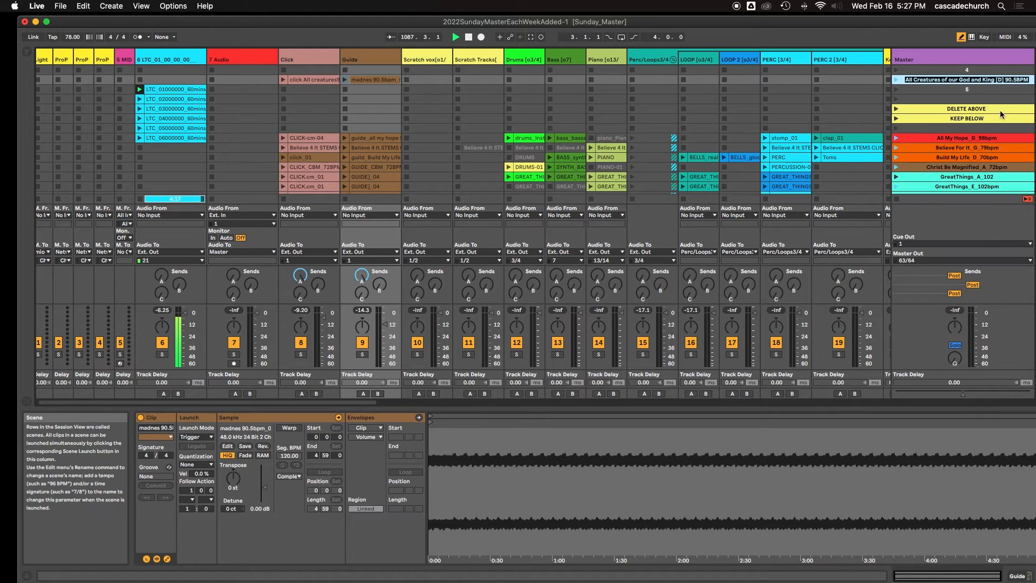
pyautogui.click(1029, 80)
pyautogui.press('BackSpace')
pyautogui.press('BackSpace')
pyautogui.press('BackSpace')
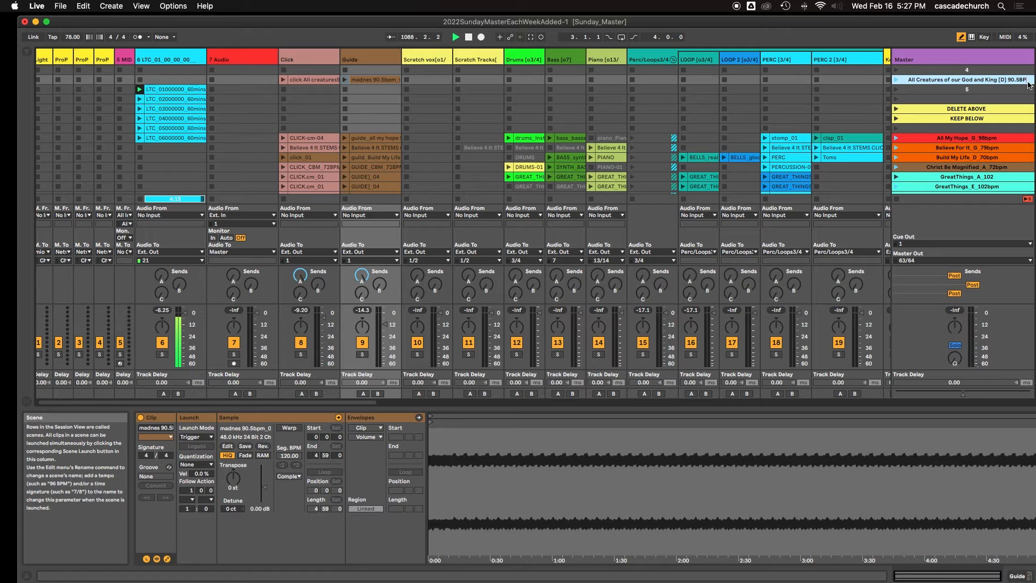
pyautogui.write('bpm')
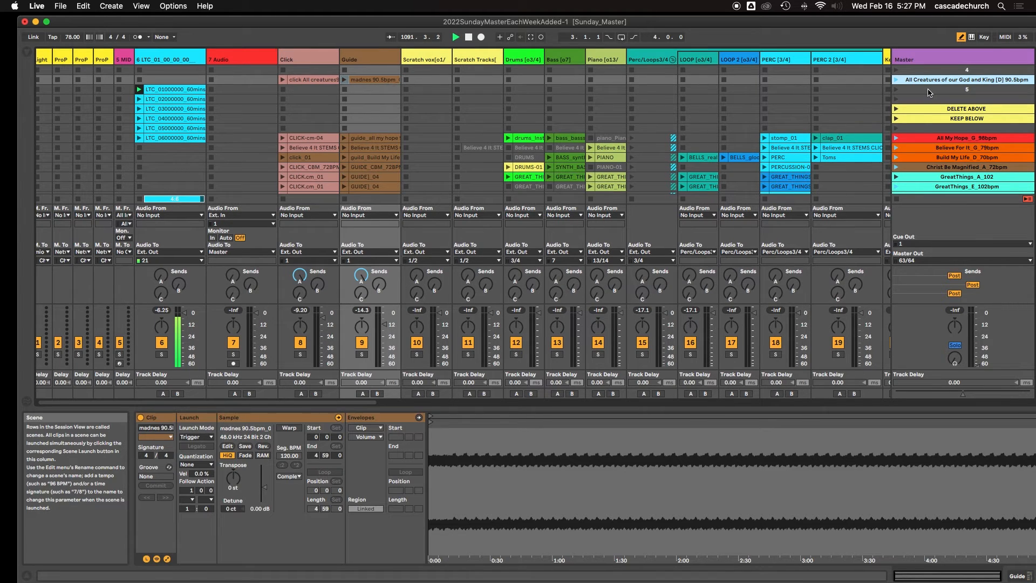
# Launch the All Creatures scene to apply its tempo, and enable Warp on its Guide and Click clips
pyautogui.click(896, 79)
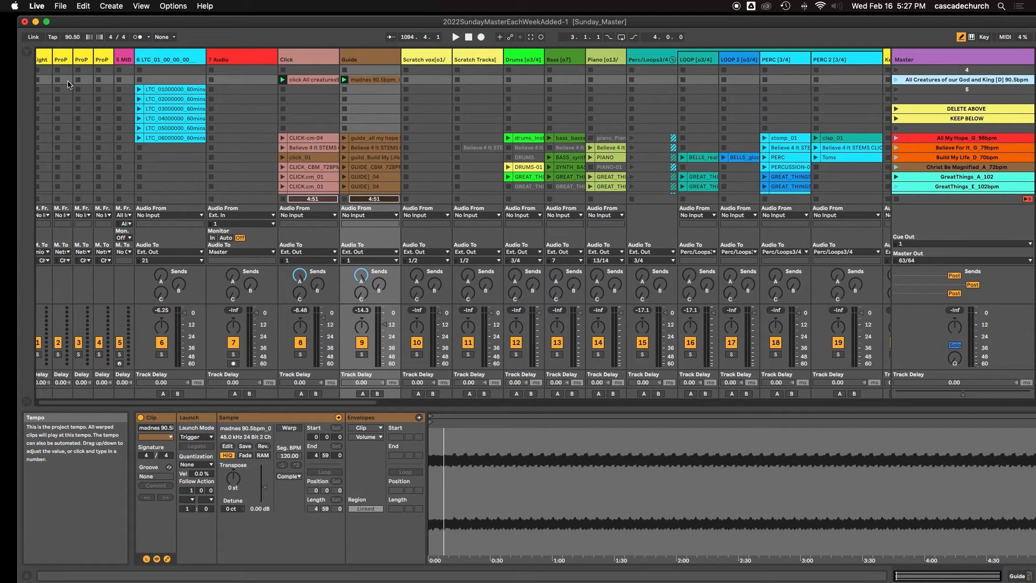
pyautogui.click(290, 429)
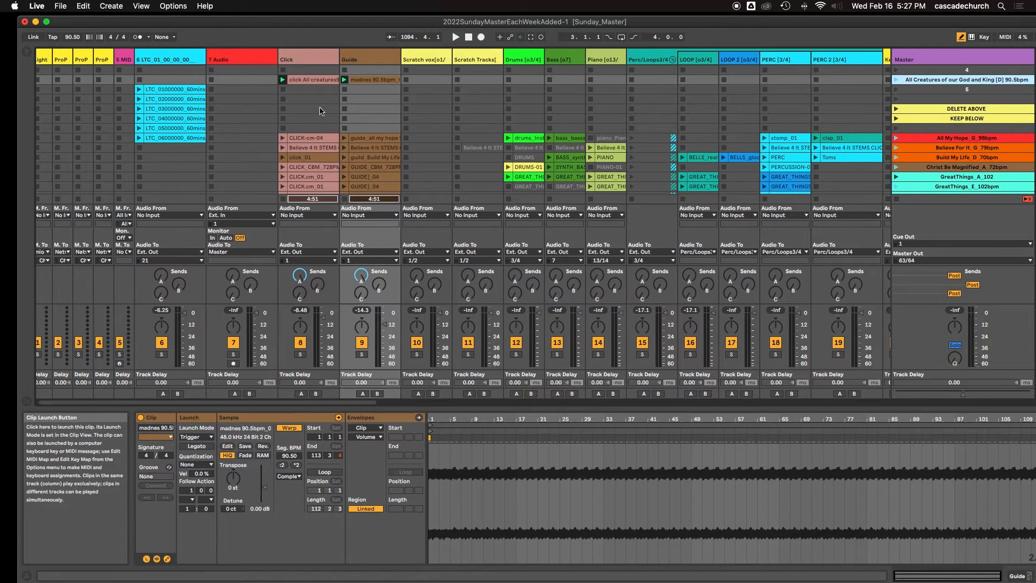
pyautogui.press('Left')
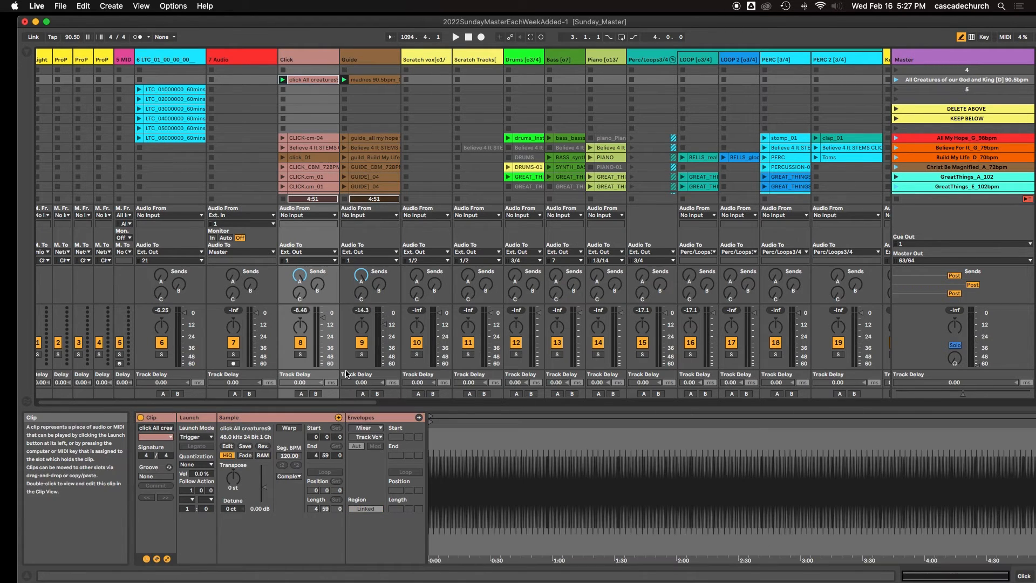
pyautogui.click(292, 428)
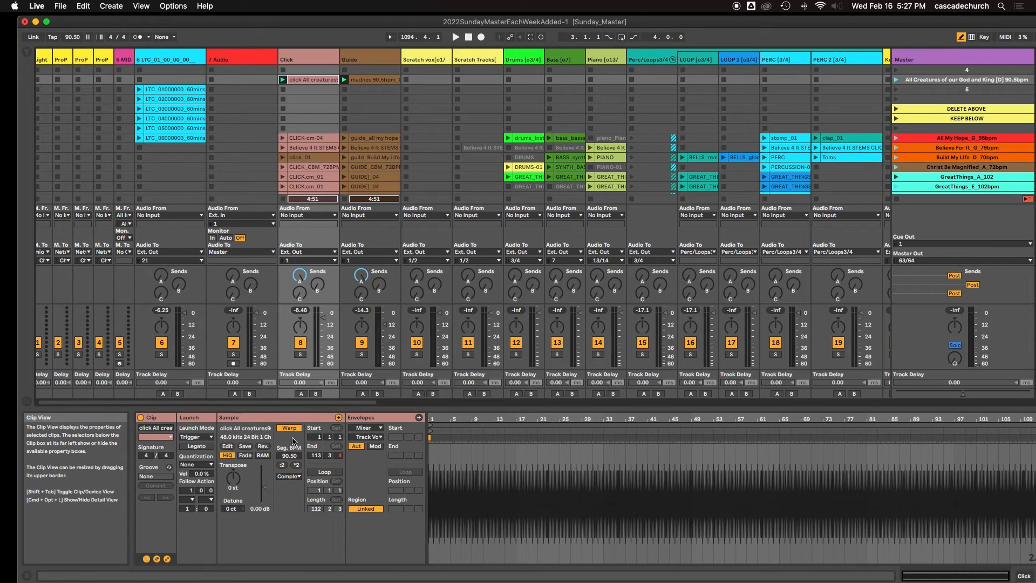
pyautogui.click(299, 477)
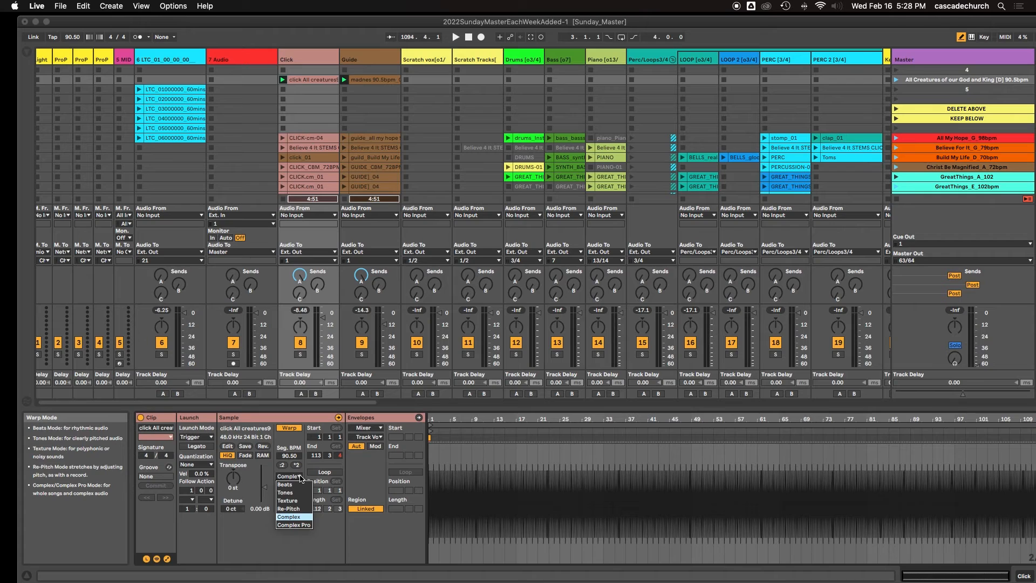
pyautogui.click(301, 479)
pyautogui.click(298, 478)
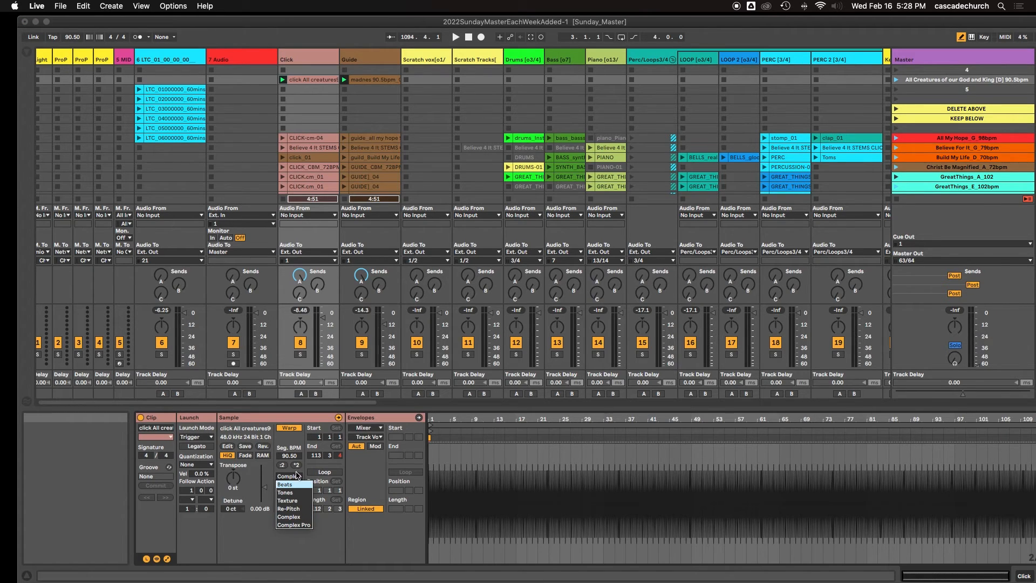
pyautogui.click(299, 474)
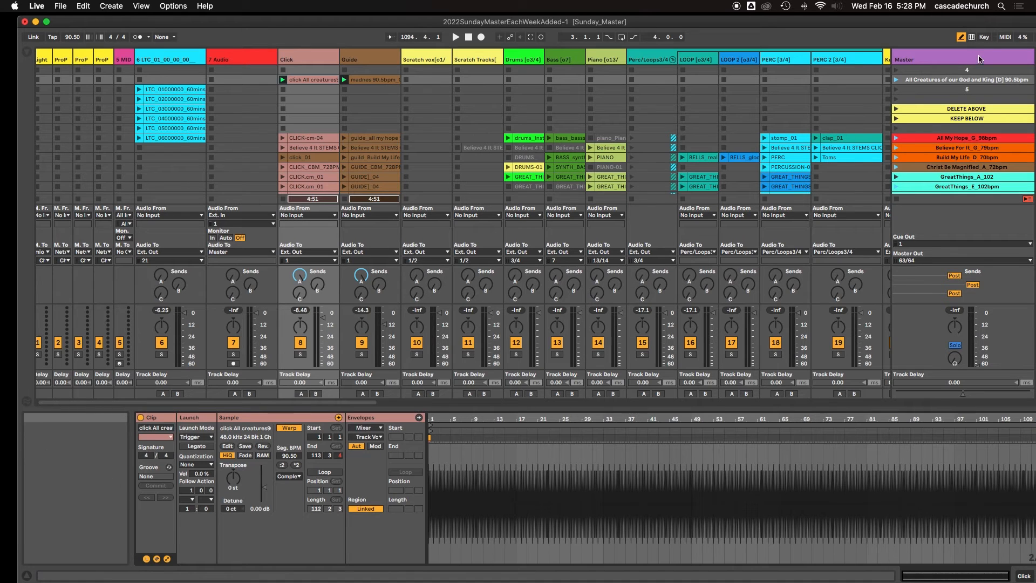
# Change the tempo in the All Creatures scene name to 91.5bpm and launch the scene
pyautogui.hscroll(2, 990, 81)
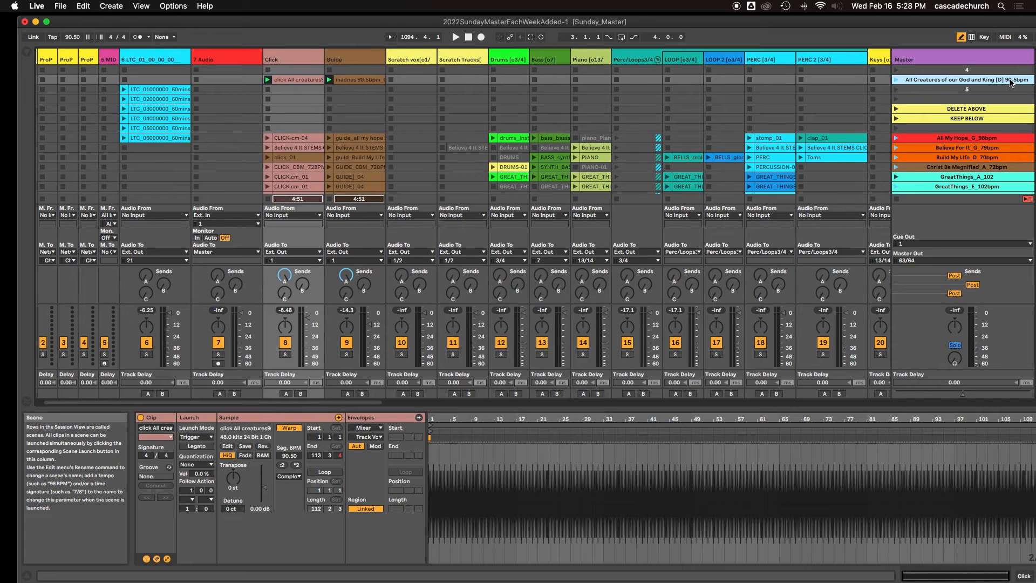
pyautogui.rightClick(1011, 80)
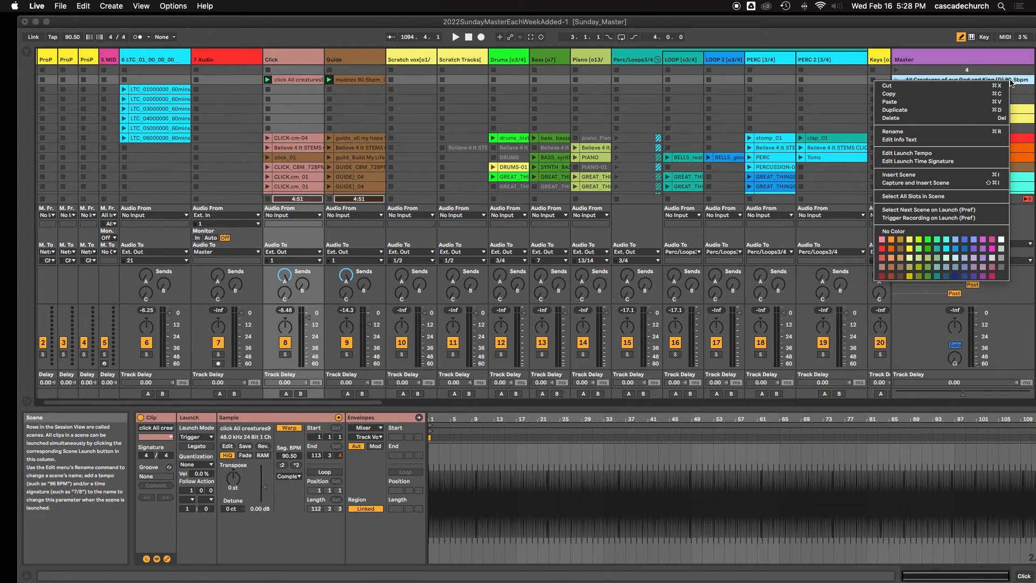
pyautogui.click(909, 131)
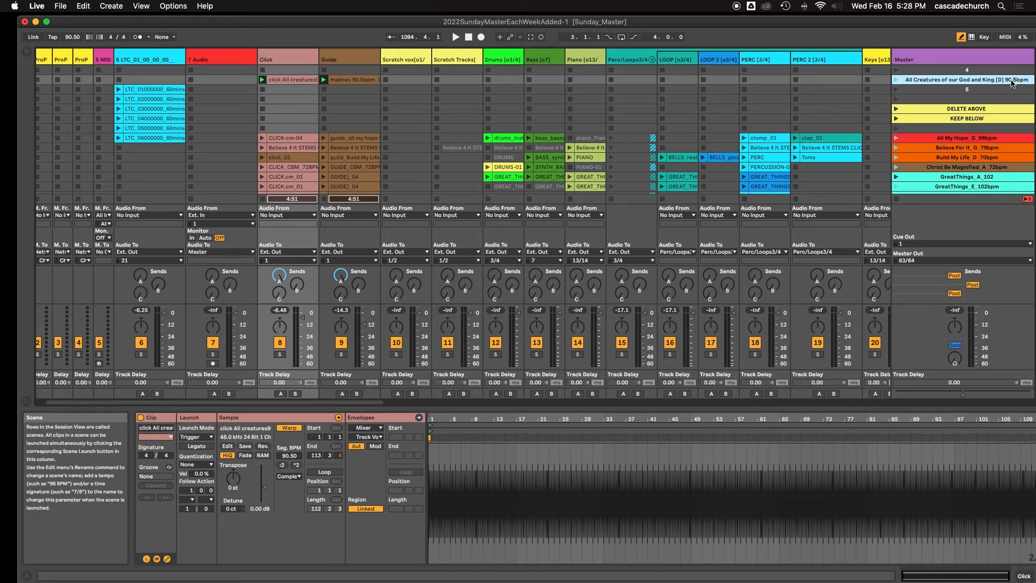
pyautogui.press('BackSpace')
pyautogui.write('1')
pyautogui.click(894, 80)
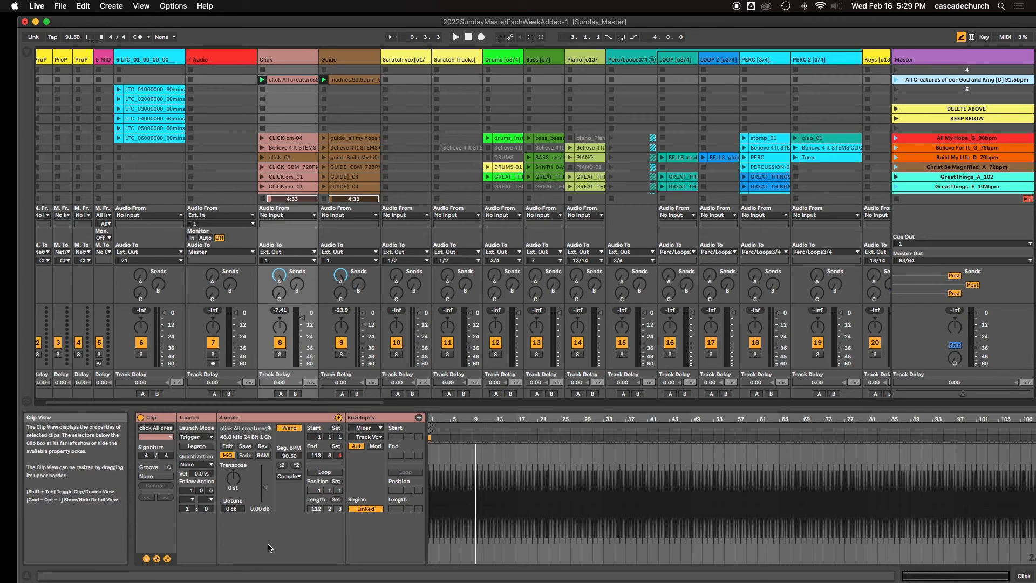
# Set the tempo in the All Creatures scene name to 90.5bpm, launch the scene and stop playback
pyautogui.rightClick(1011, 82)
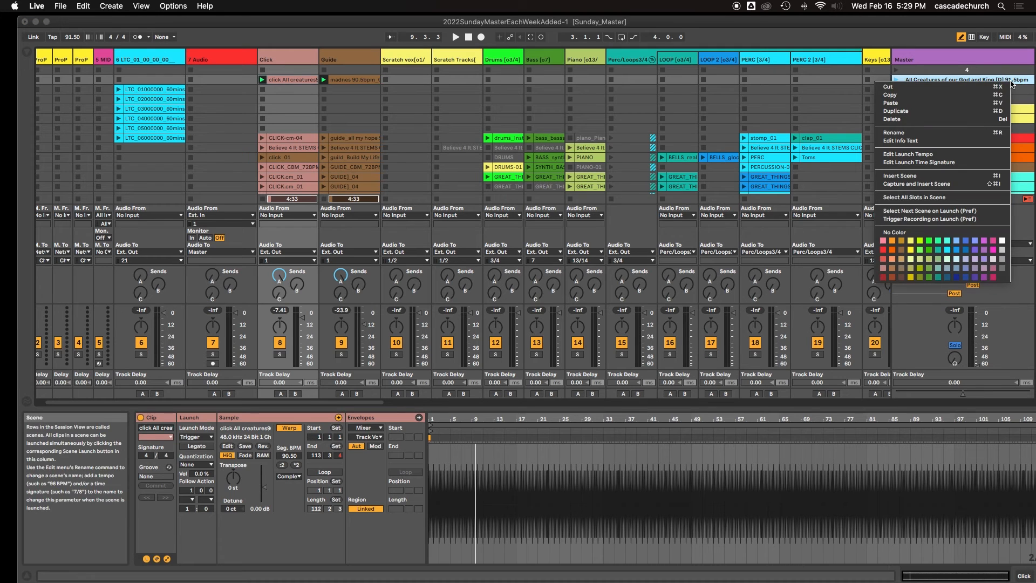
pyautogui.press('Down')
pyautogui.press('Down')
pyautogui.press('Down')
pyautogui.press('Down')
pyautogui.press('Down')
pyautogui.press('Down')
pyautogui.press('Return')
pyautogui.click(1010, 80)
pyautogui.press('BackSpace')
pyautogui.write('0')
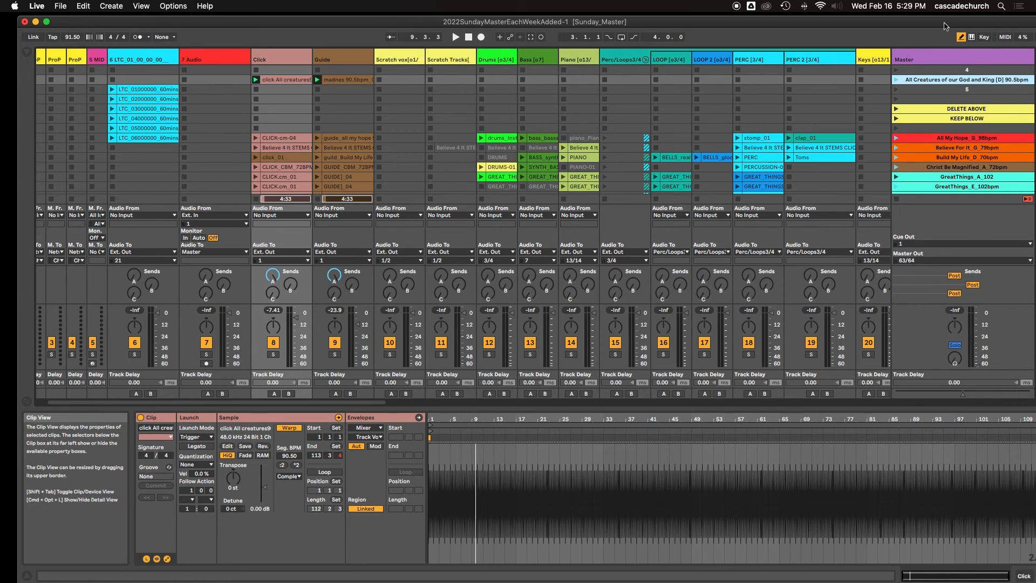
pyautogui.click(897, 79)
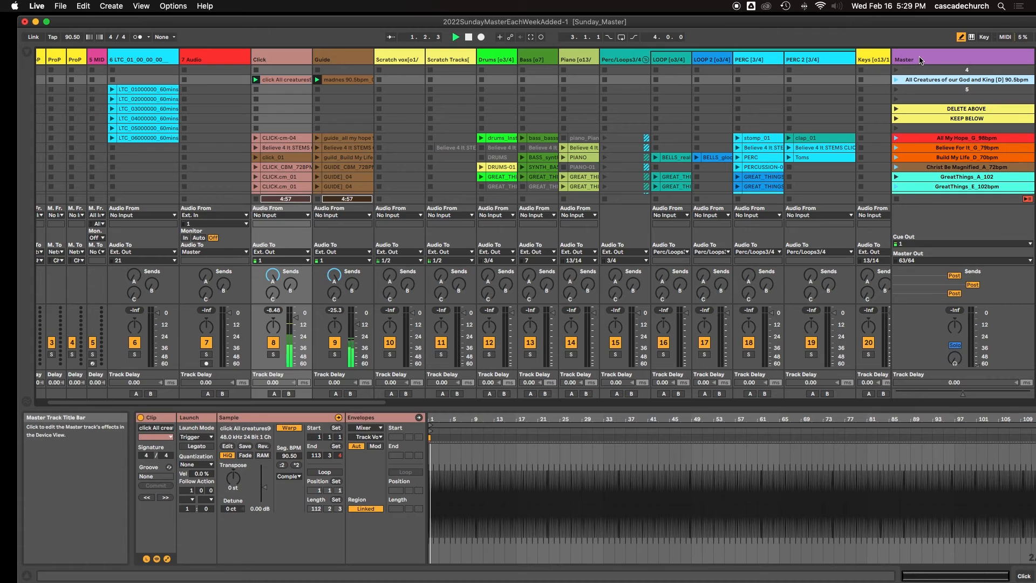
pyautogui.press('space')
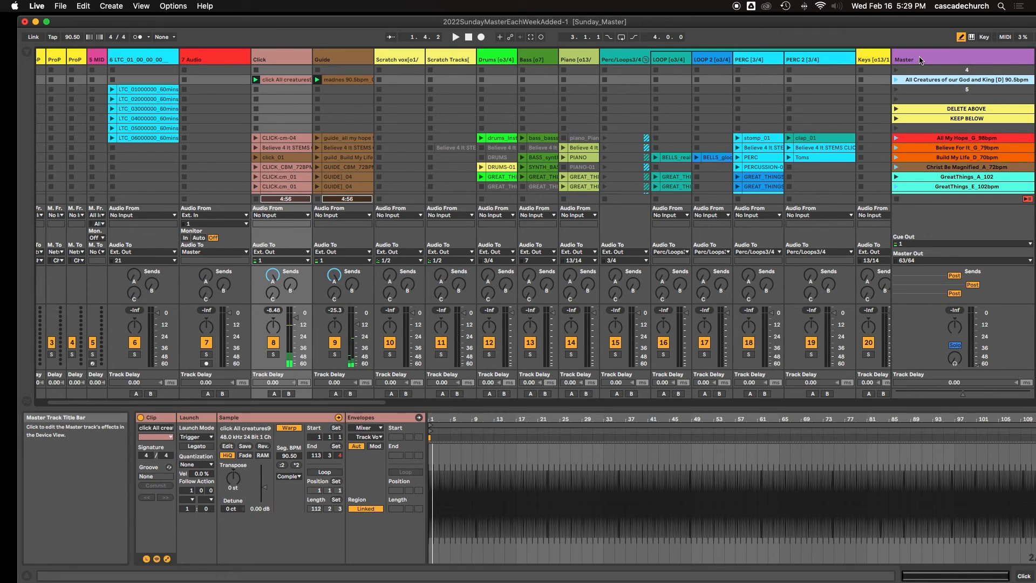
# Save the Live Set, then collect all and save, copying media from elsewhere, other Projects and the User Library but not Factory Packs
pyautogui.press('super+s')
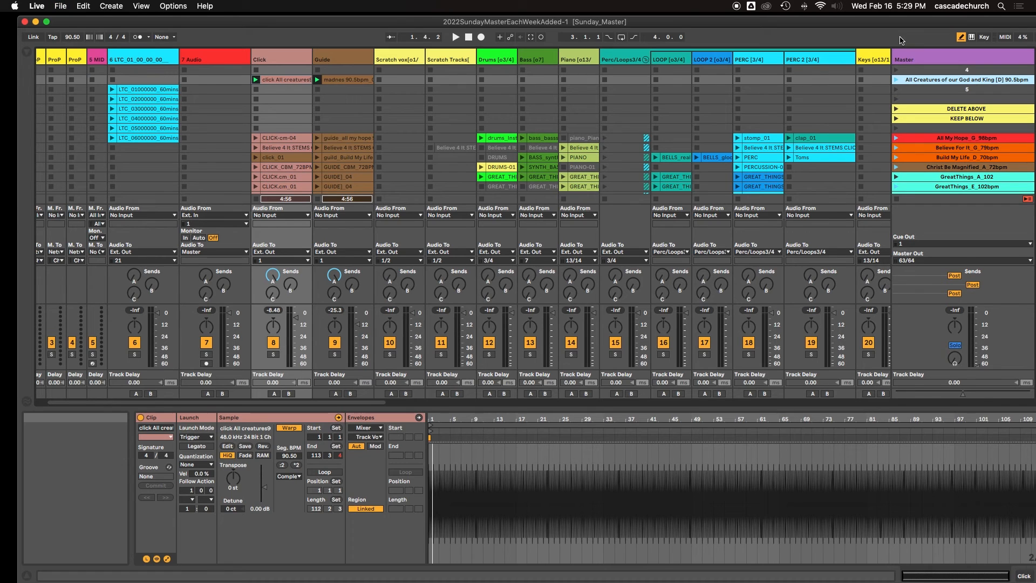
pyautogui.click(59, 8)
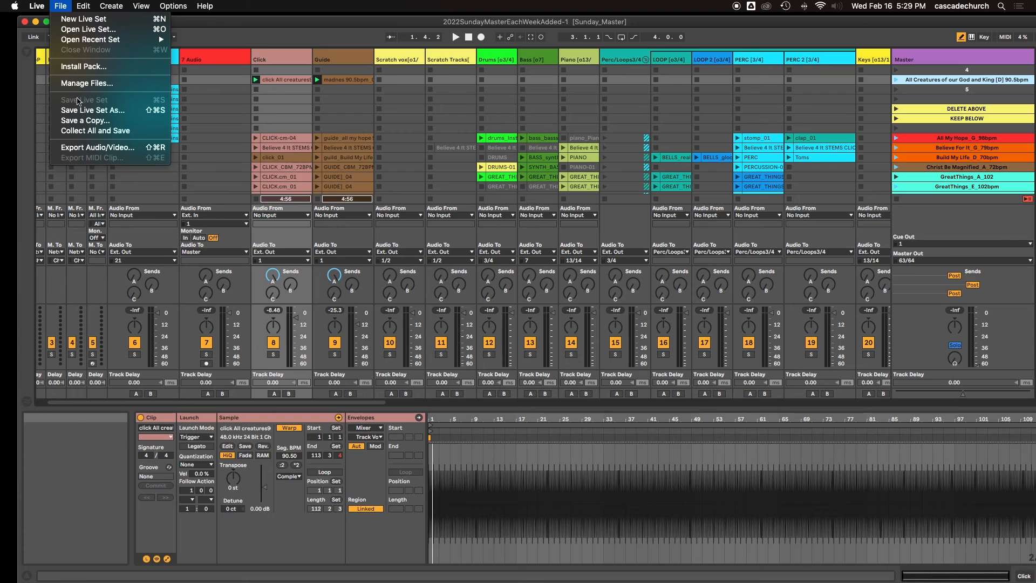
pyautogui.click(81, 131)
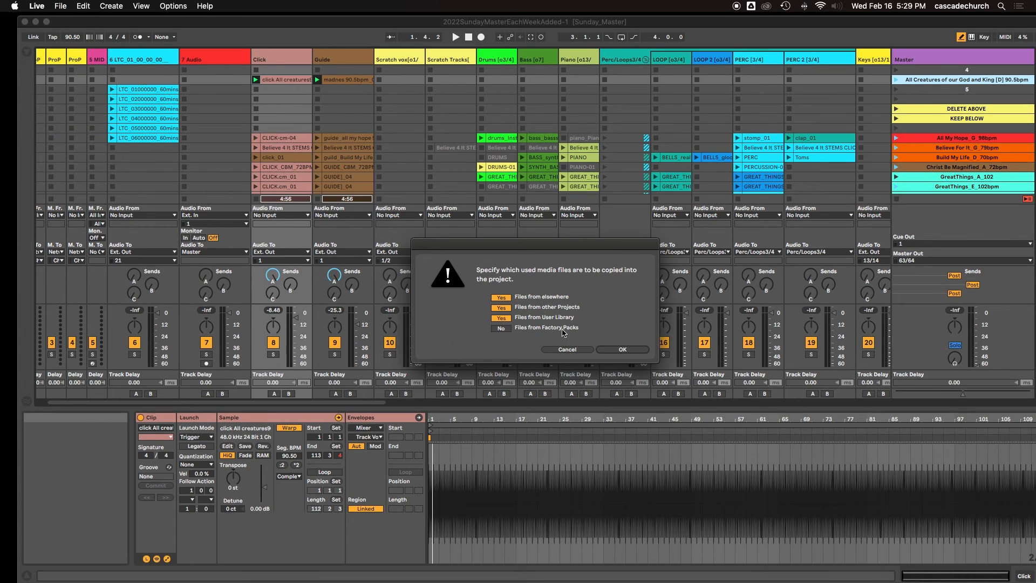
pyautogui.click(624, 350)
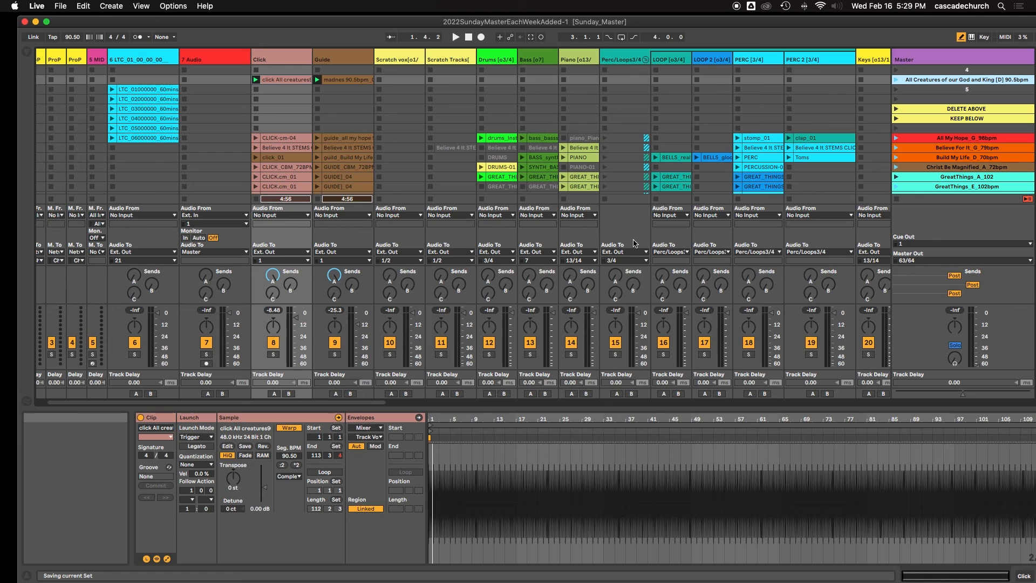